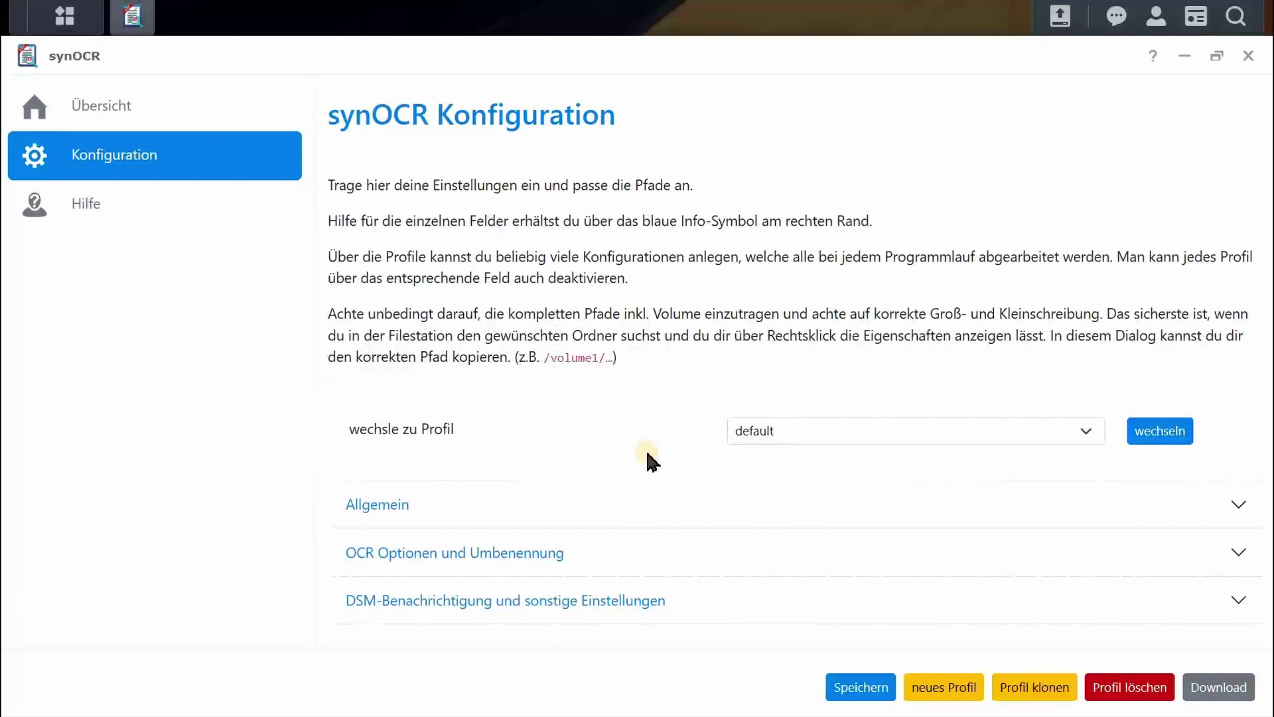
Step: Expand the default profile's Allgemein and OCR Optionen und Umbenennung sections and examine the directory paths and OCR settings
click(1220, 503)
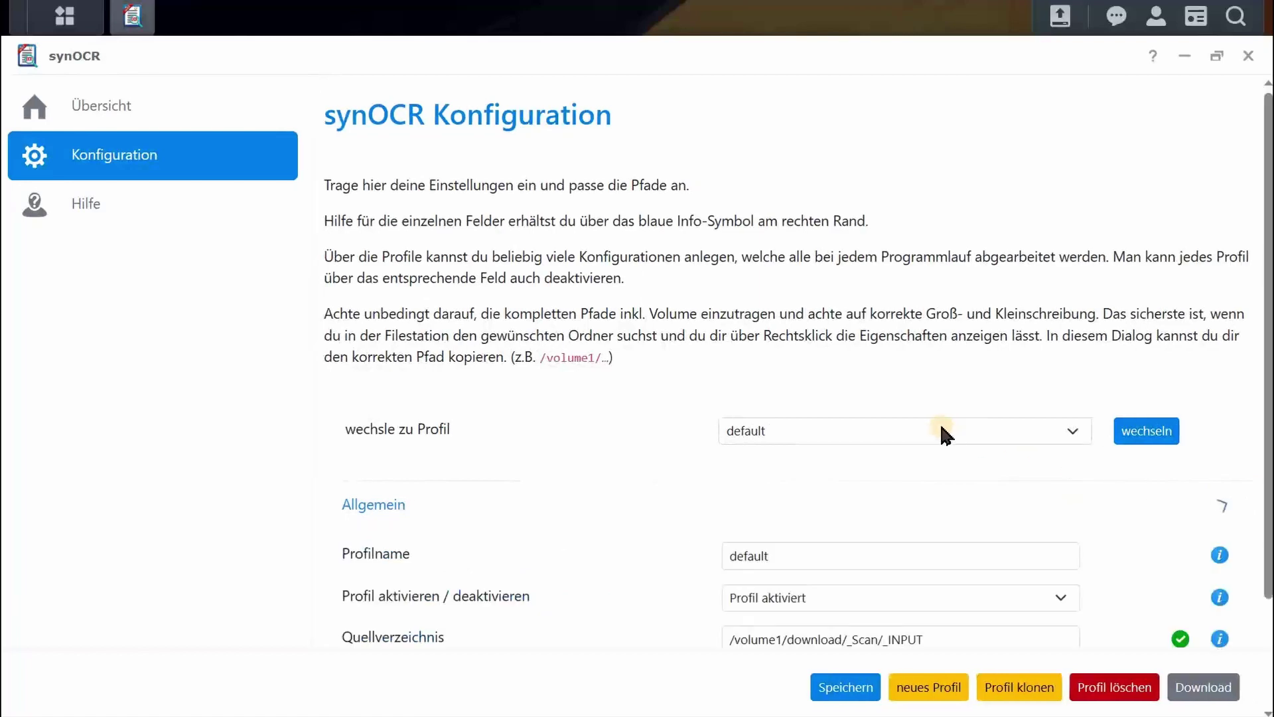
scroll(932, 428, down, 4)
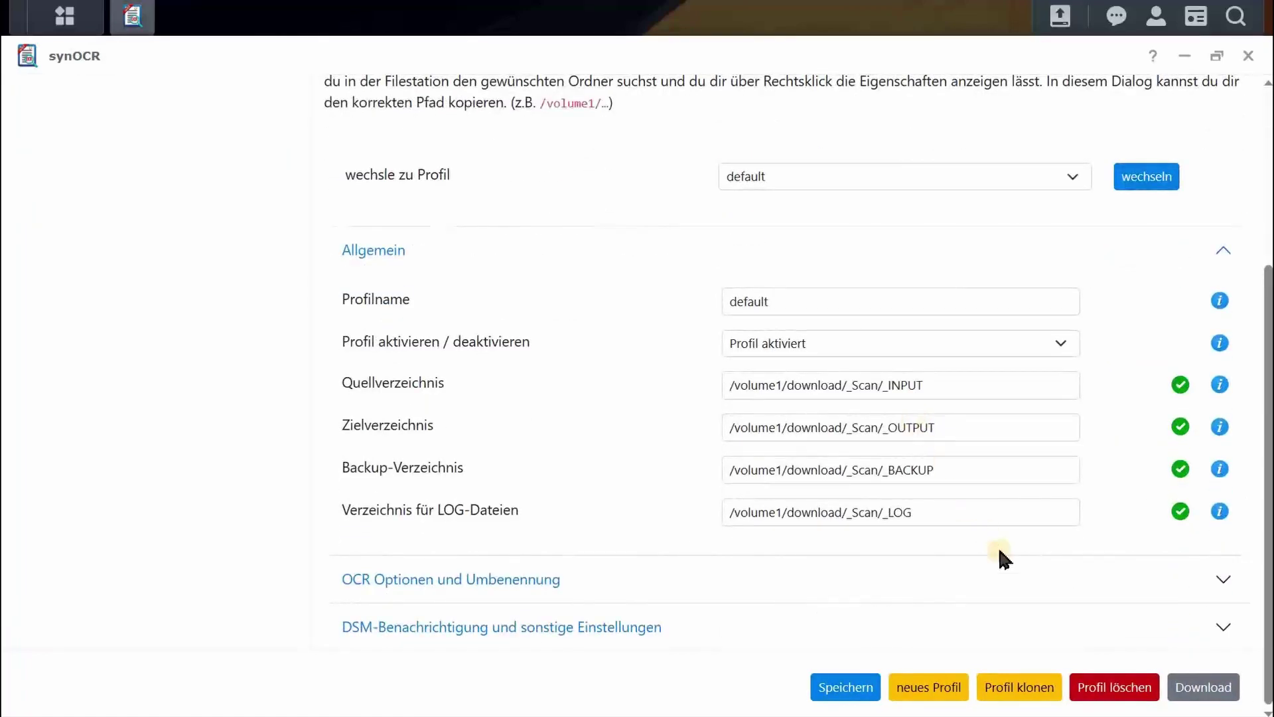
click(1085, 588)
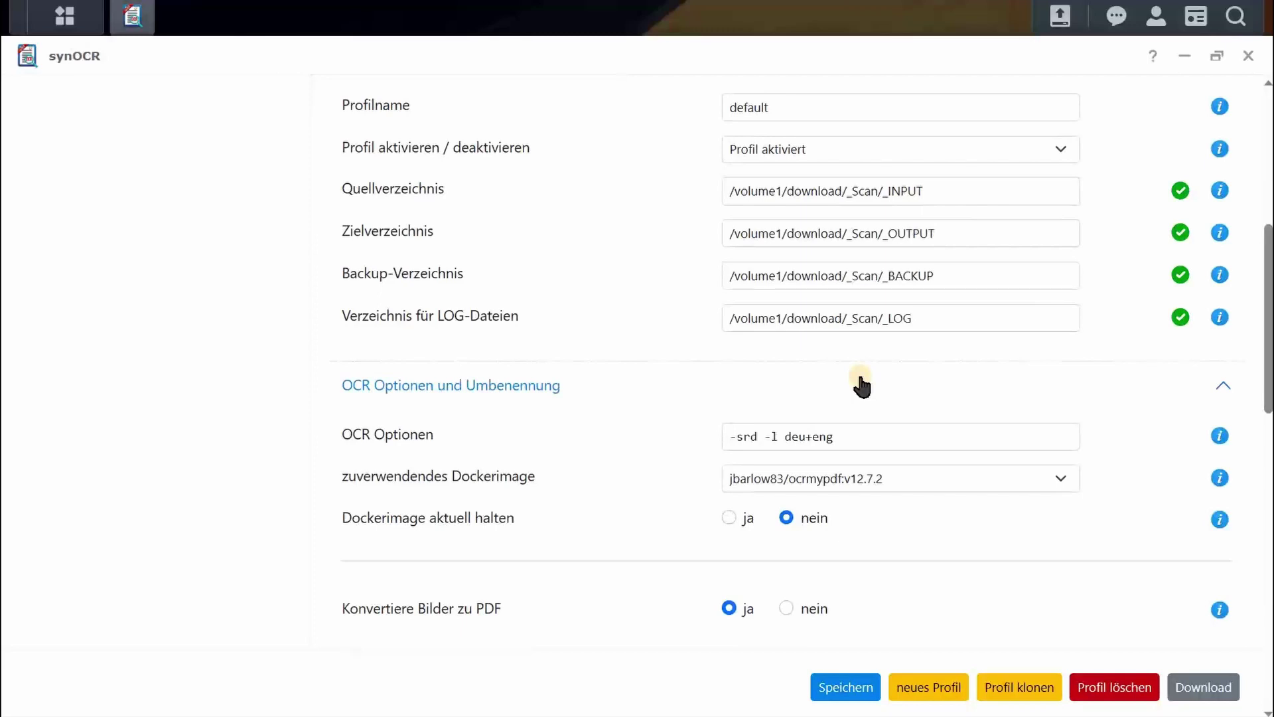
scroll(836, 371, down, 3)
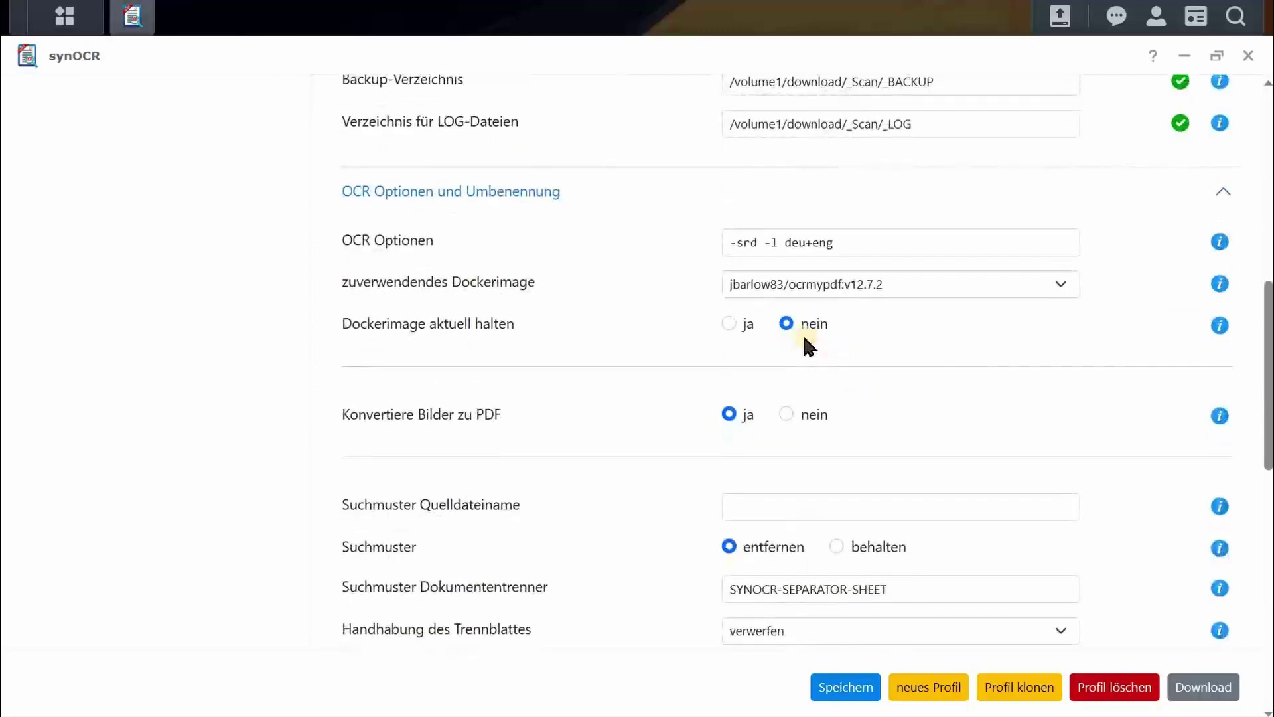
scroll(804, 340, down, 2)
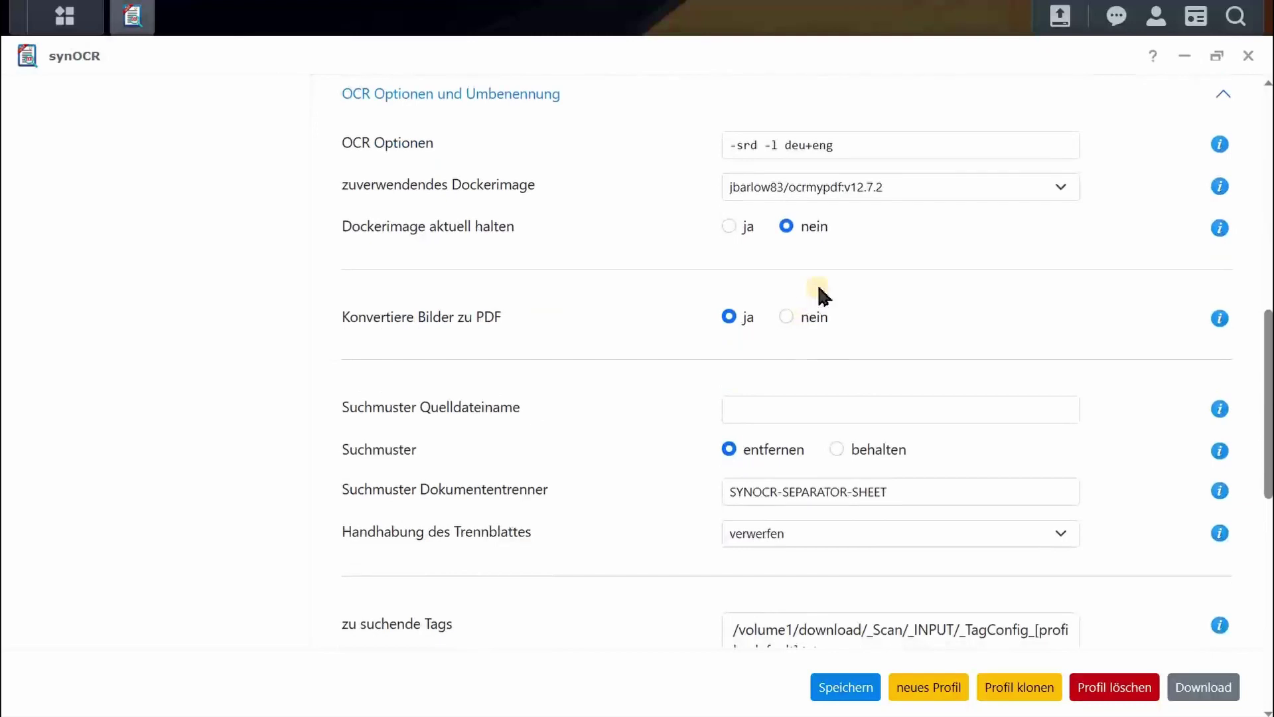
scroll(819, 289, down, 2)
scroll(819, 288, up, 4)
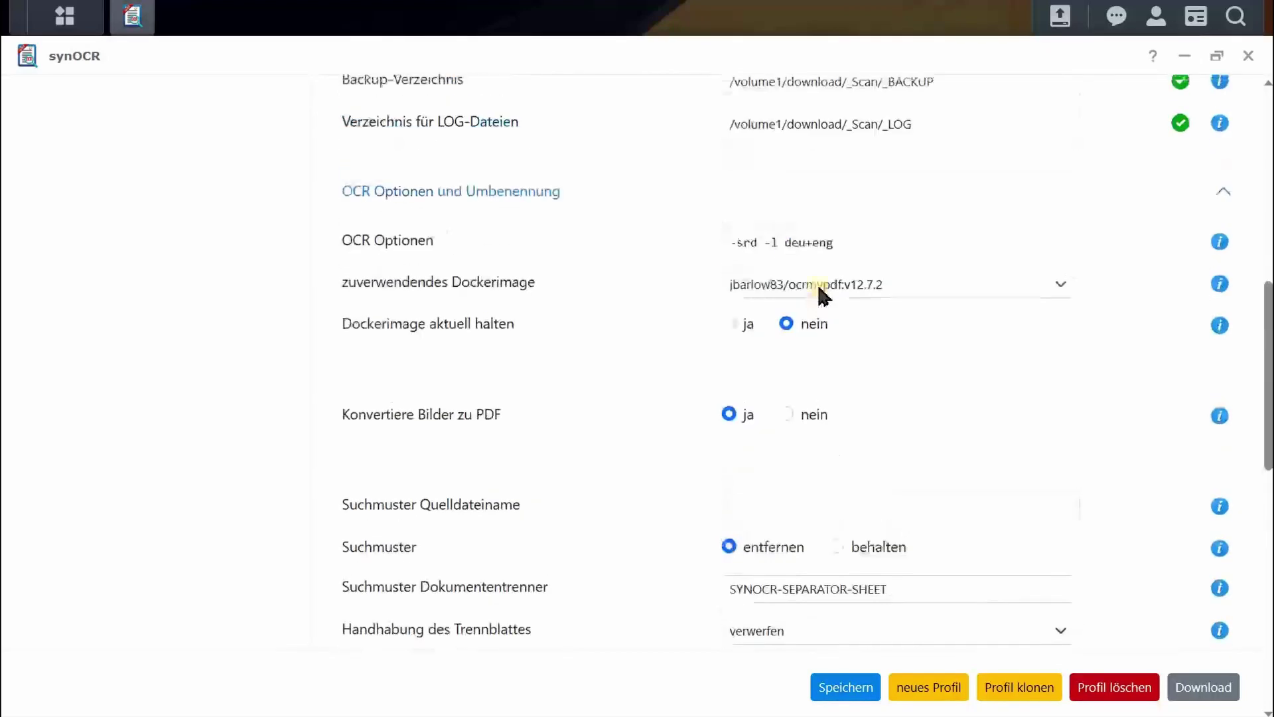
scroll(819, 286, down, 5)
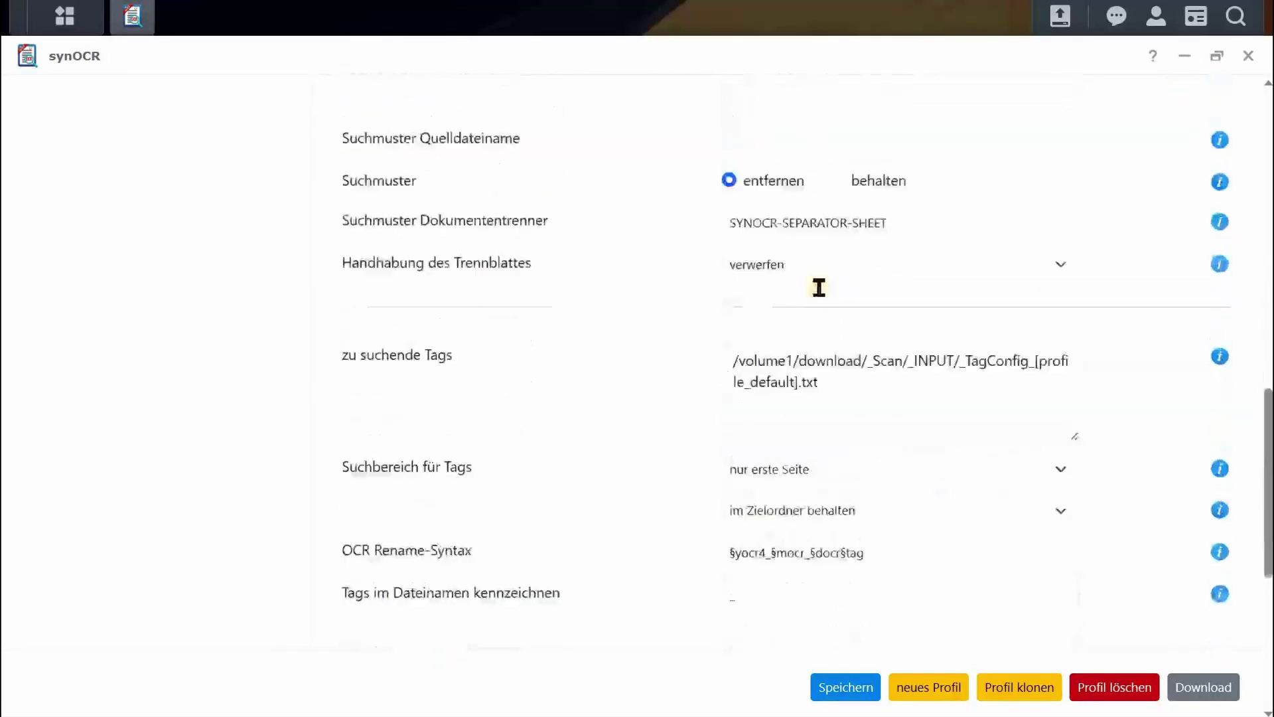
scroll(822, 292, down, 6)
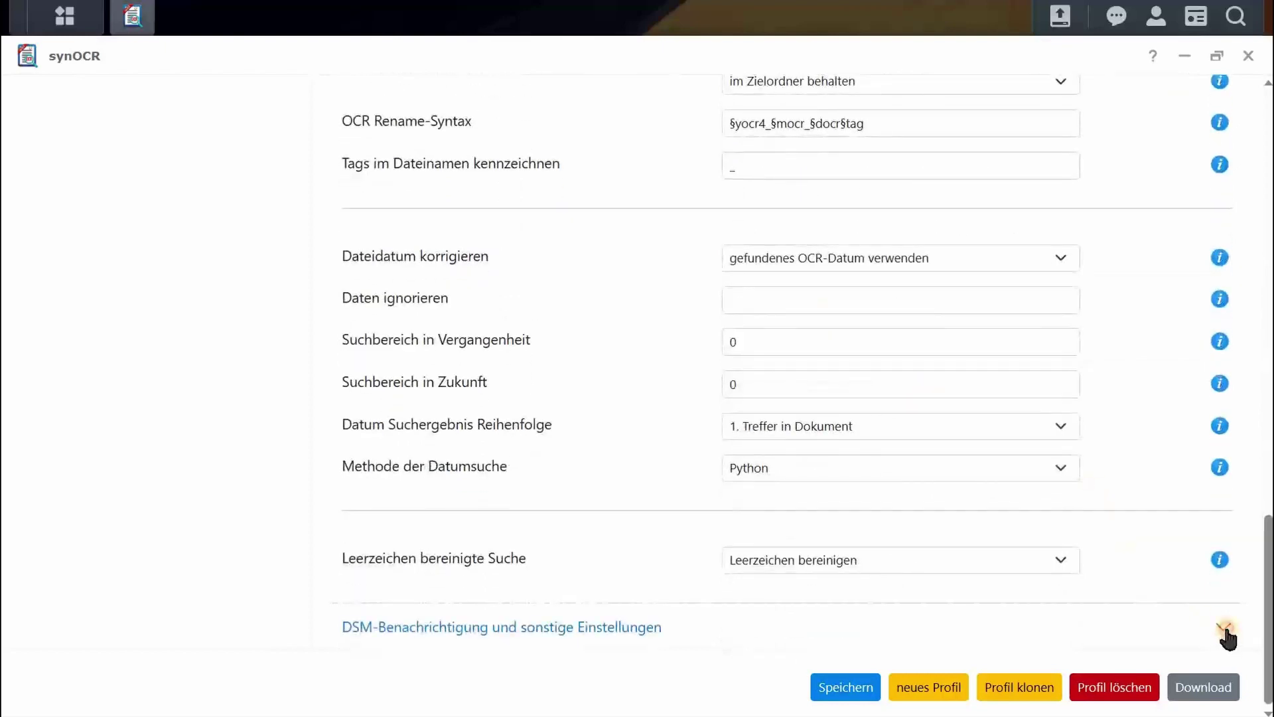
Step: Expand the DSM-Benachrichtigung und sonstige Einstellungen section and review its backup, log and notification settings
click(1224, 629)
scroll(877, 387, down, 6)
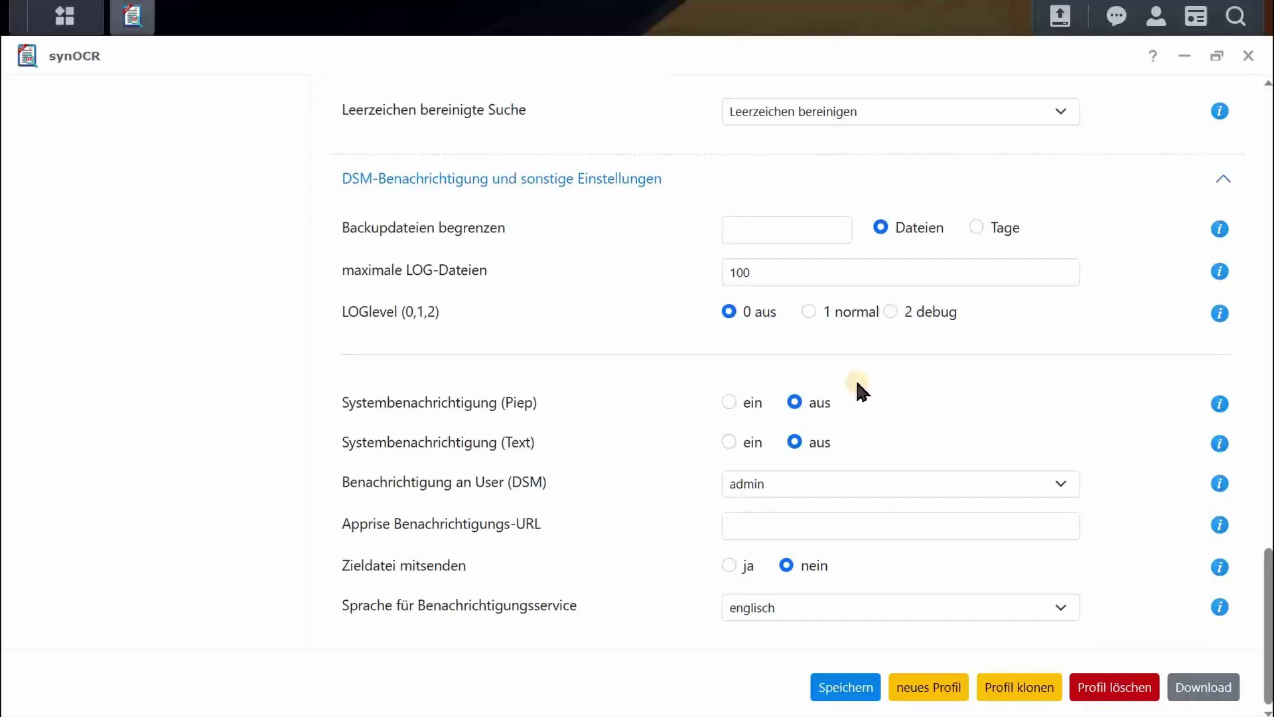
scroll(860, 390, up, 20)
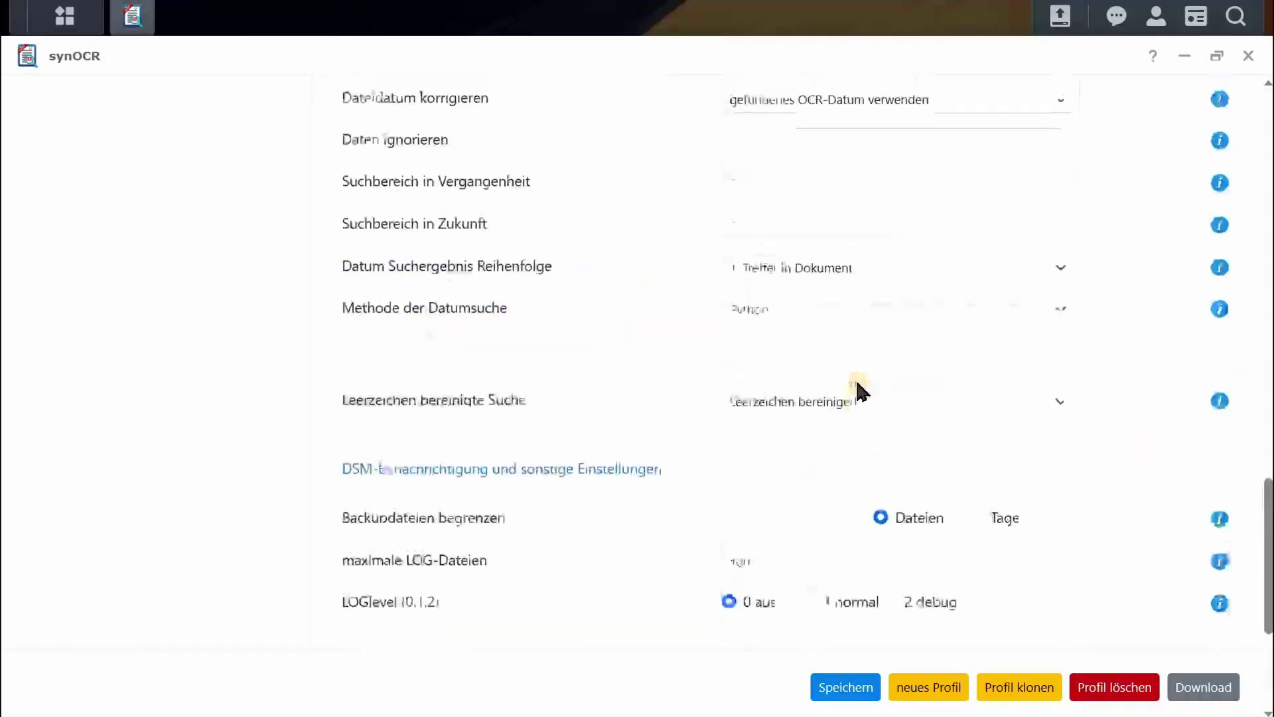
Step: Show the explanation of the OCR Optionen parameters and examine the OCR Rename-Syntax, filename tag marker and remaining settings
scroll(860, 390, up, 6)
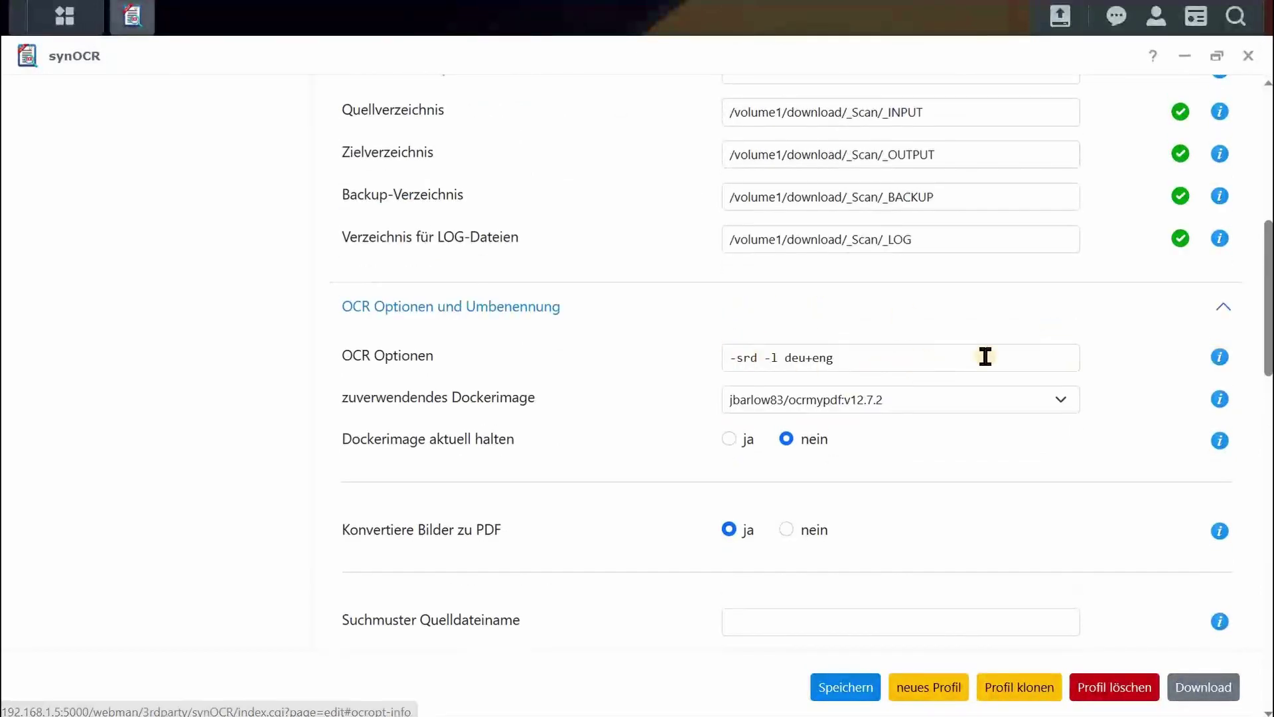
click(1219, 358)
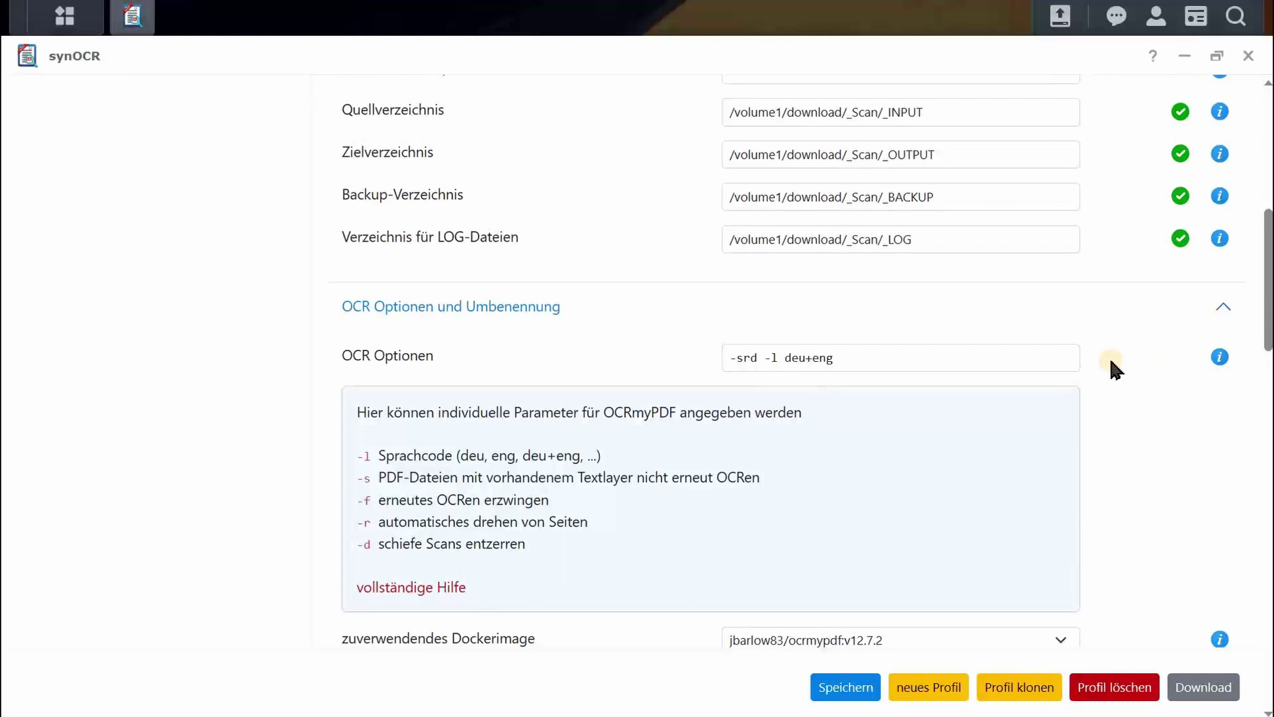
scroll(1010, 392, down, 3)
scroll(987, 385, down, 5)
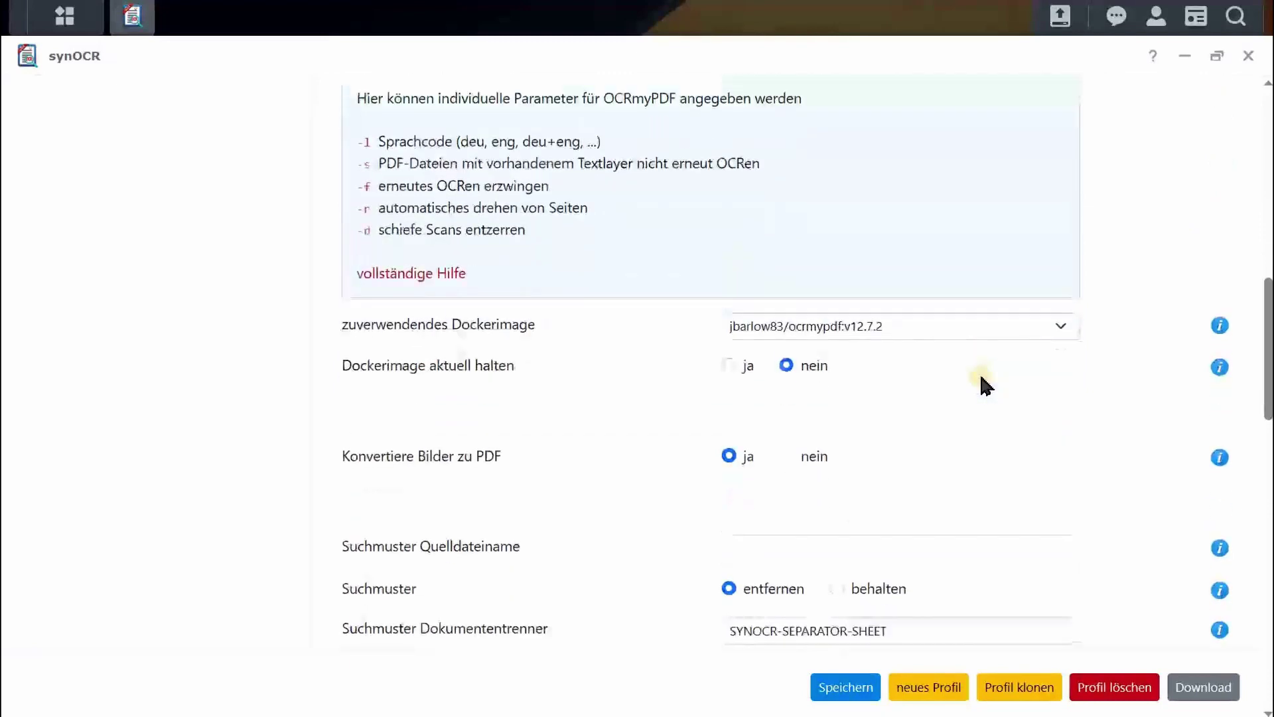
scroll(976, 369, down, 5)
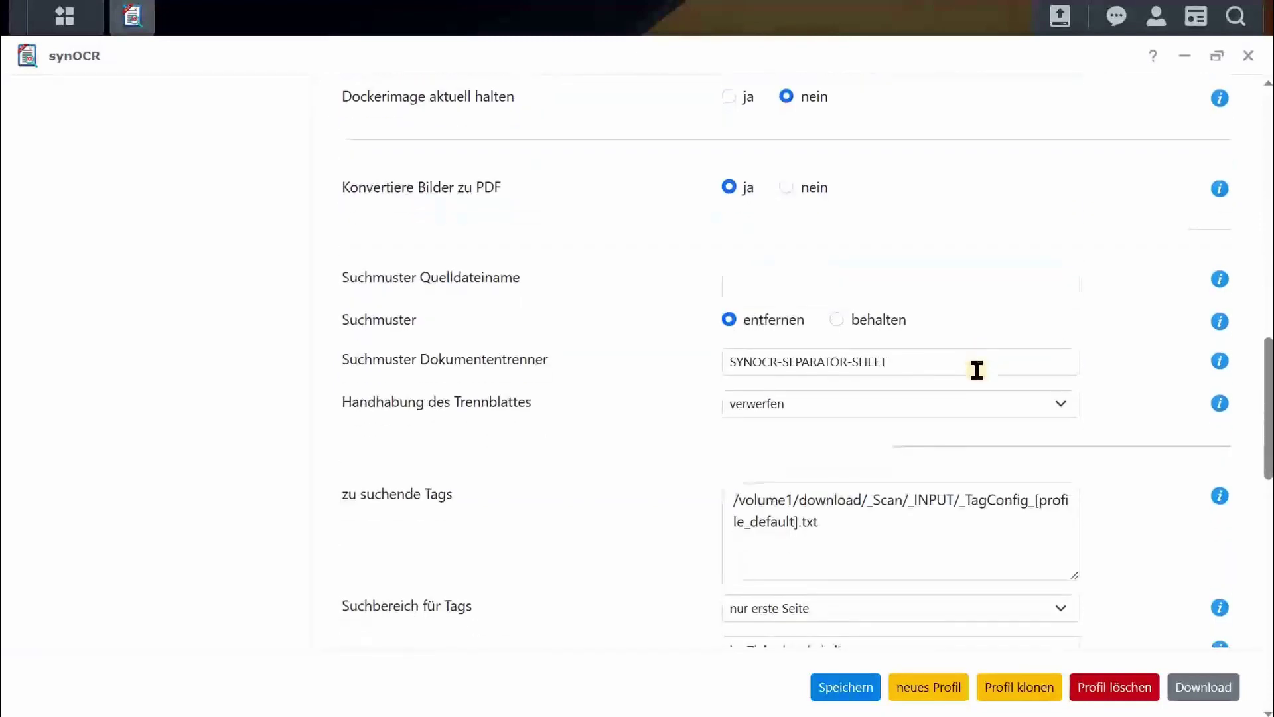
scroll(976, 377, down, 2)
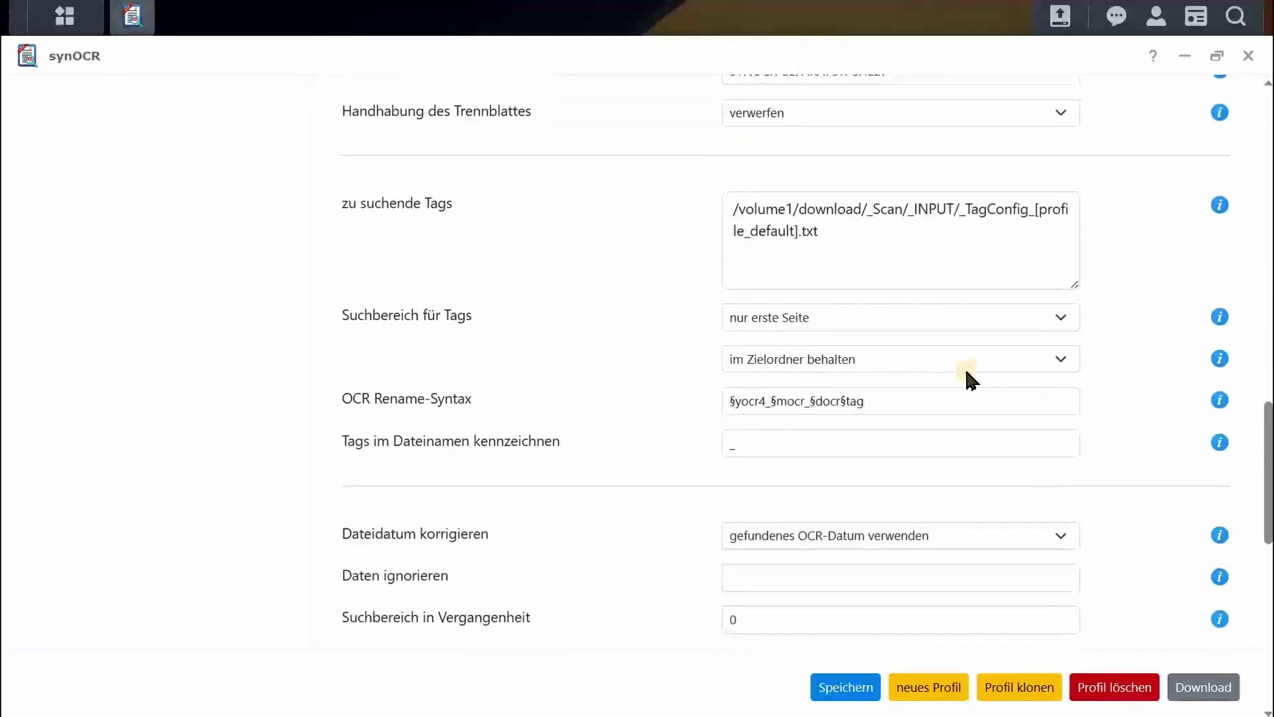
drag(725, 401, 763, 424)
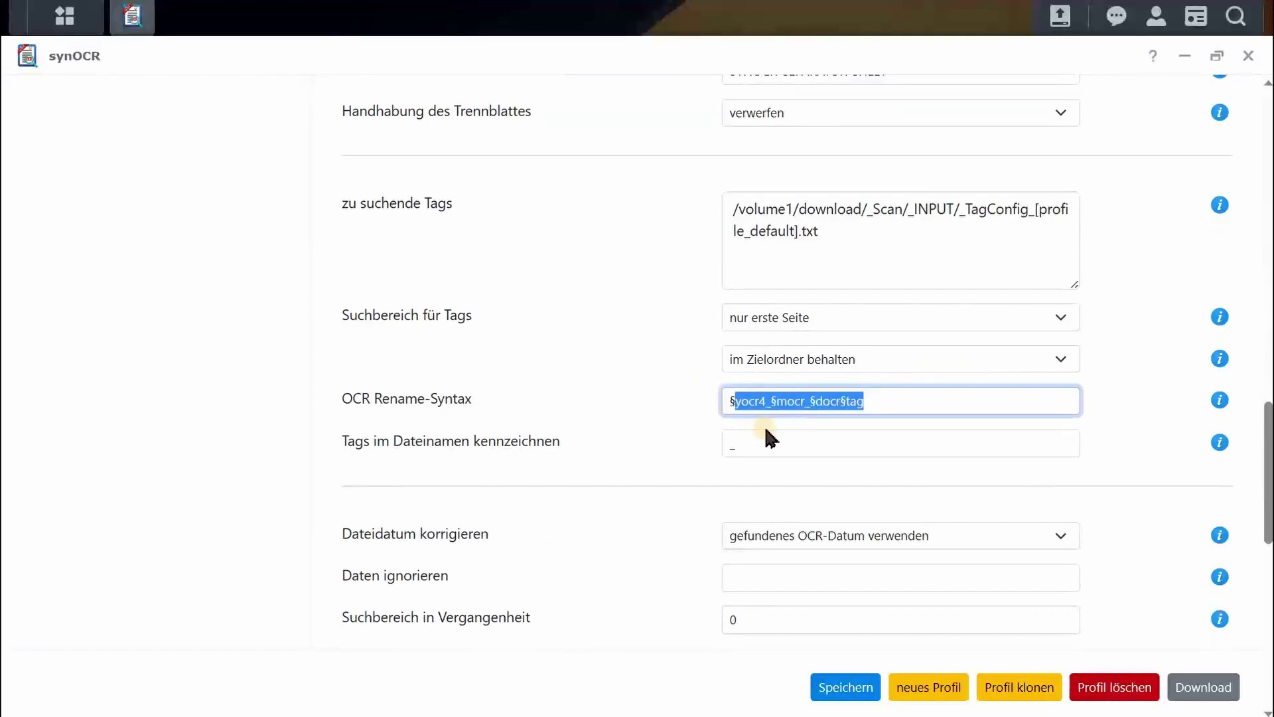
double_click(733, 444)
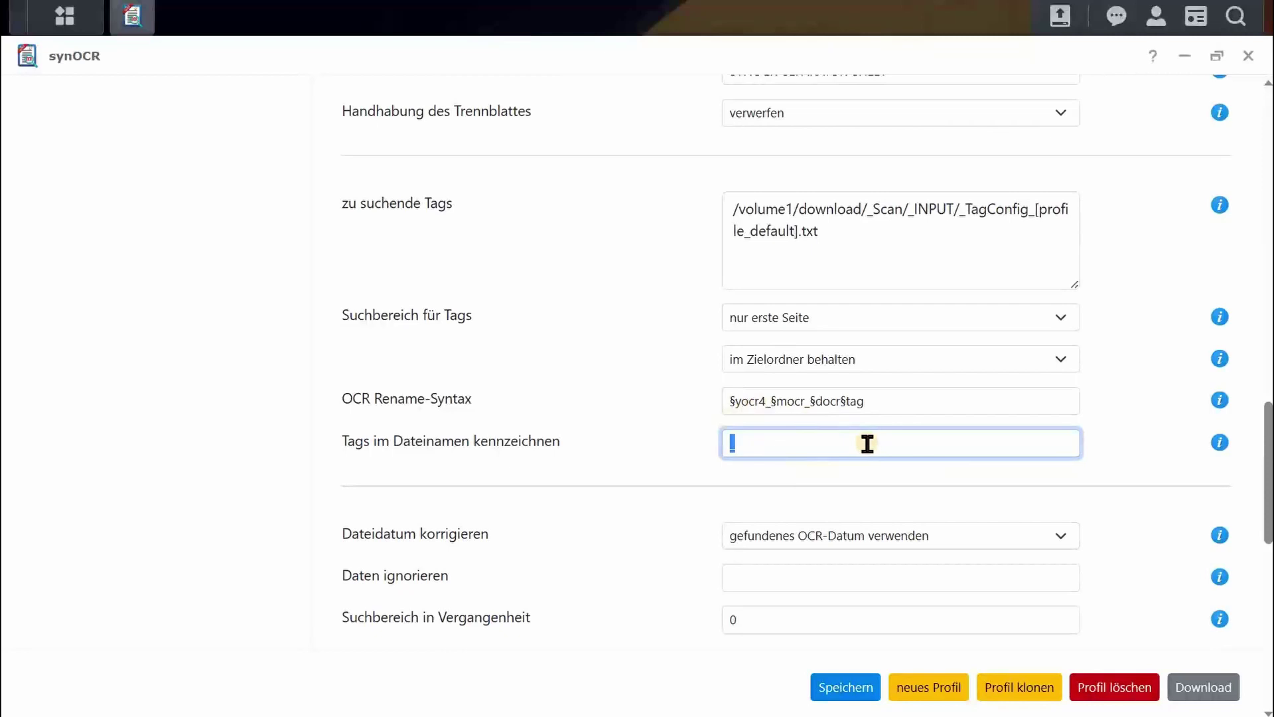
scroll(870, 443, down, 5)
scroll(867, 452, down, 7)
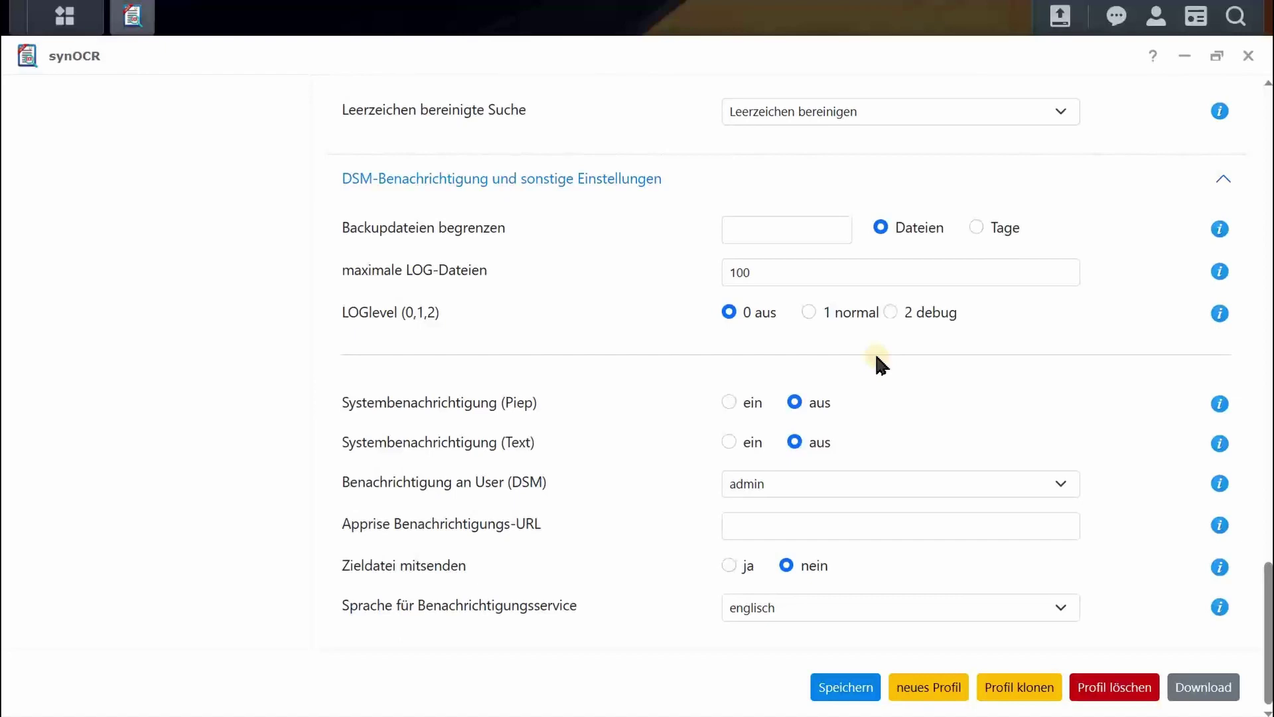
Step: Clone the default profile under the name Test1
scroll(861, 355, up, 15)
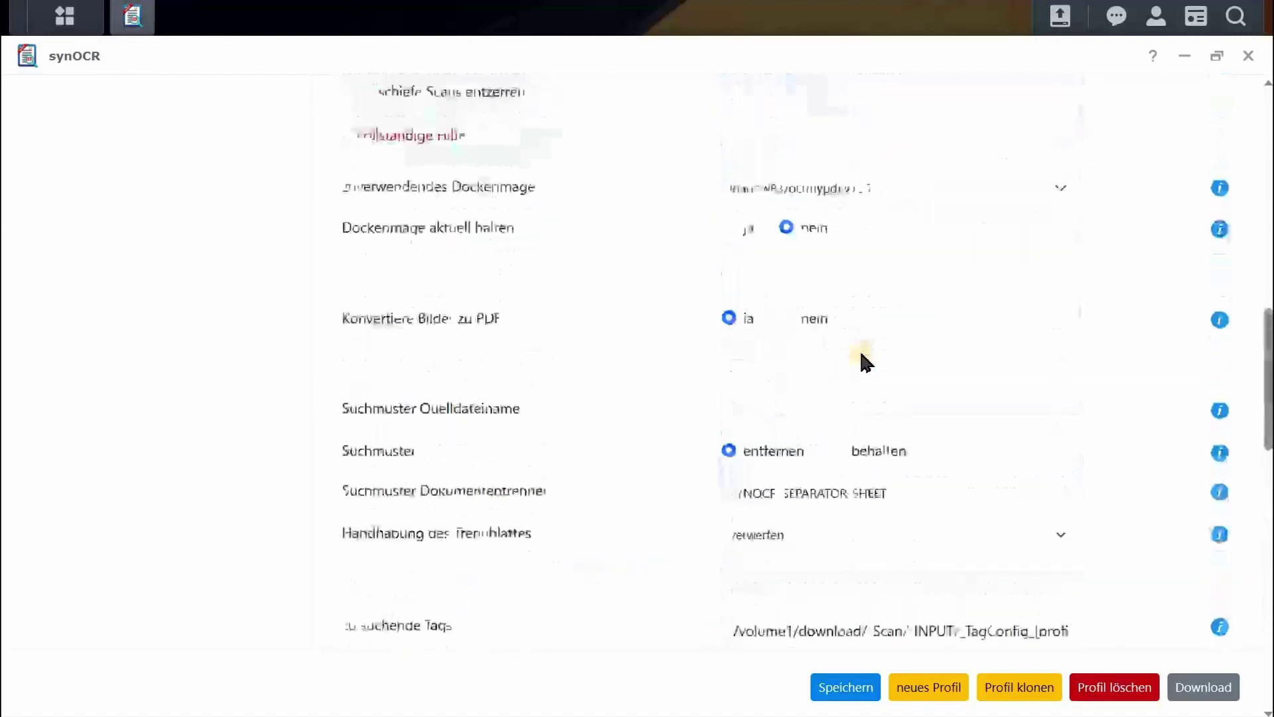
scroll(863, 362, up, 10)
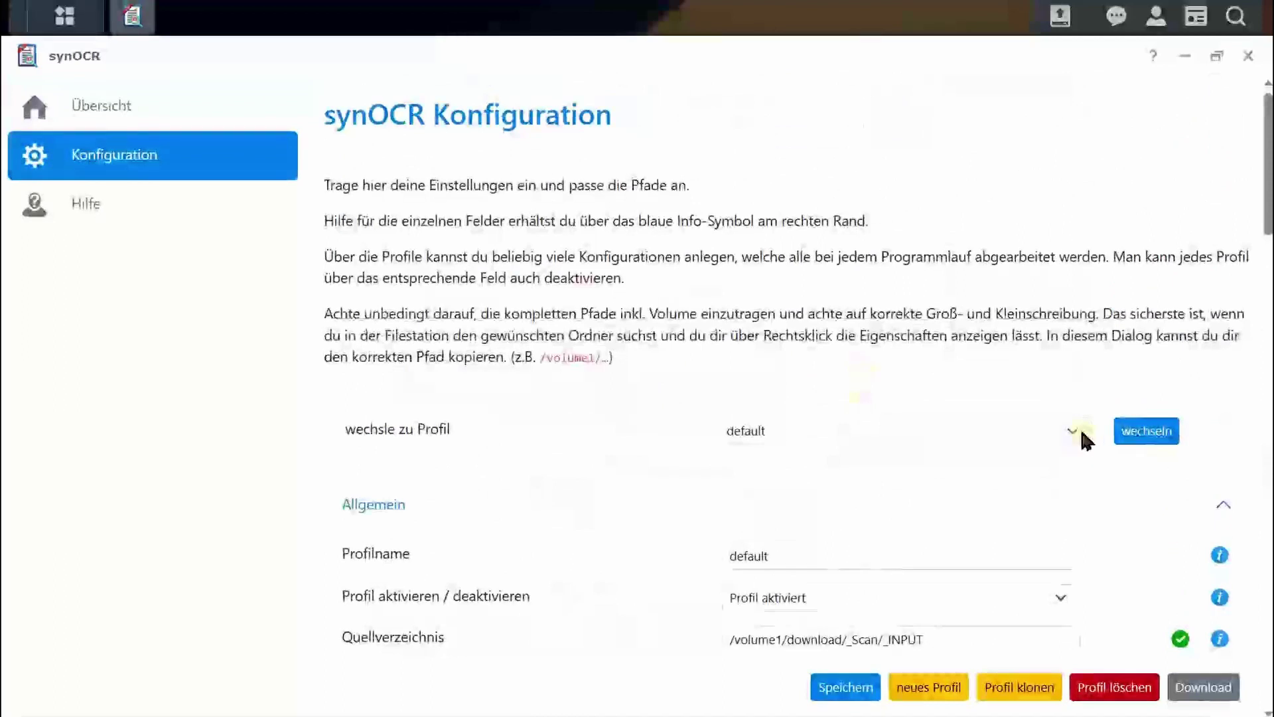
click(1007, 690)
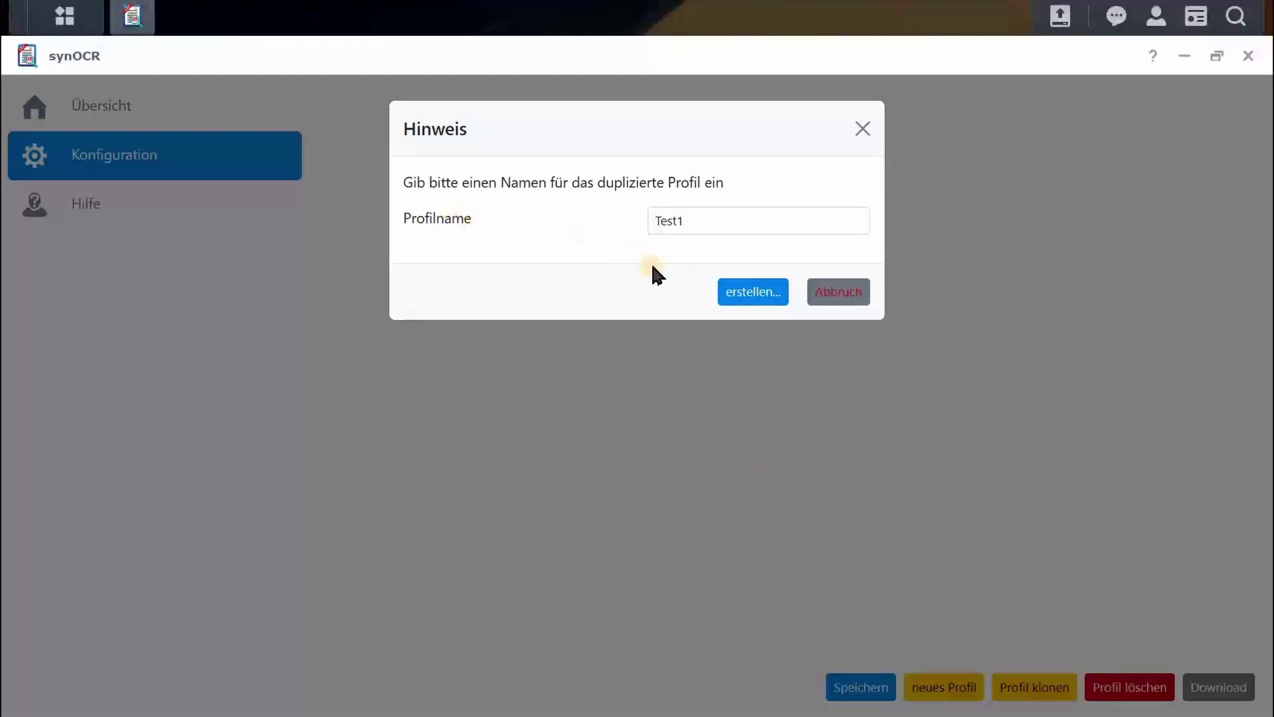
click(747, 293)
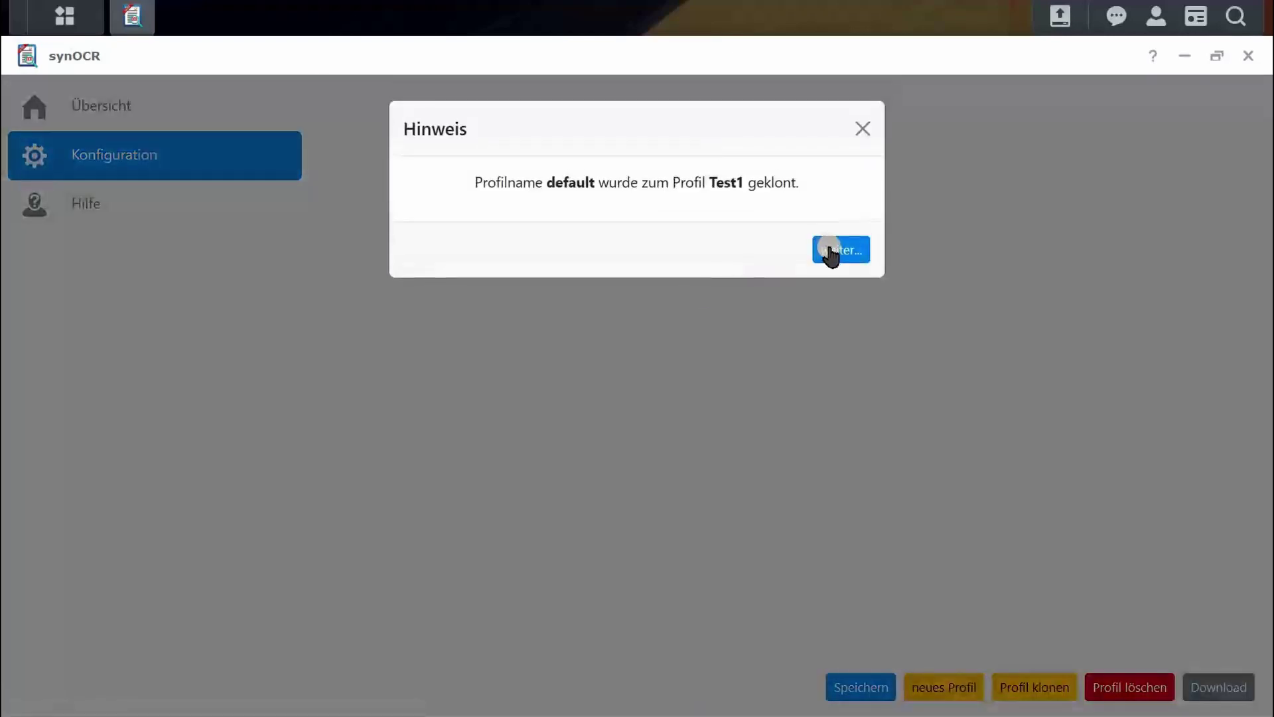
click(697, 323)
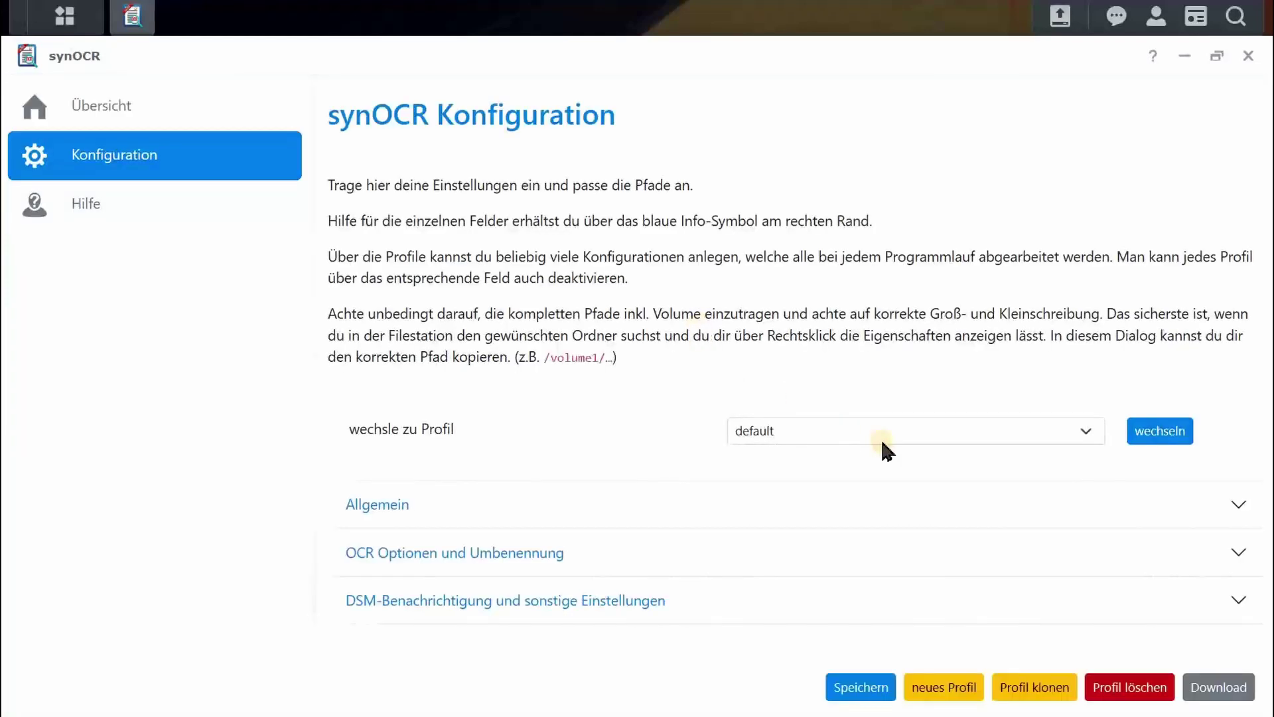
Step: Switch the configuration to the Test1 profile
click(990, 443)
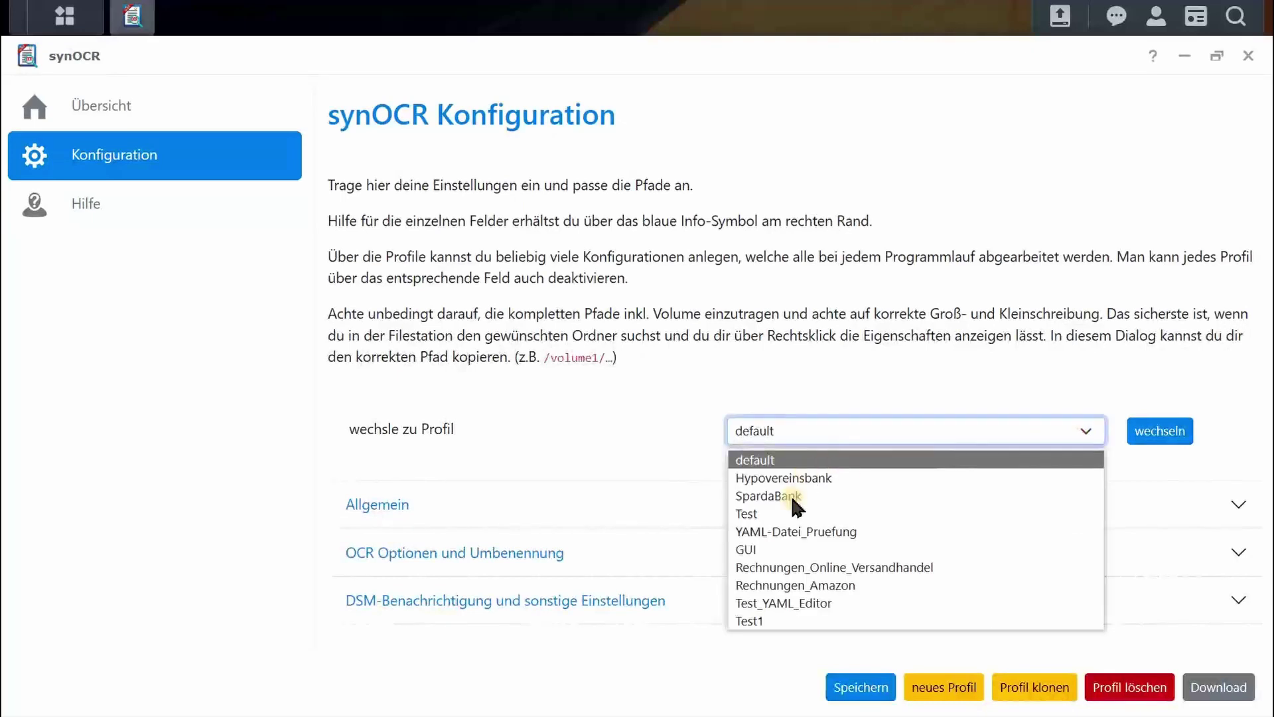
click(785, 620)
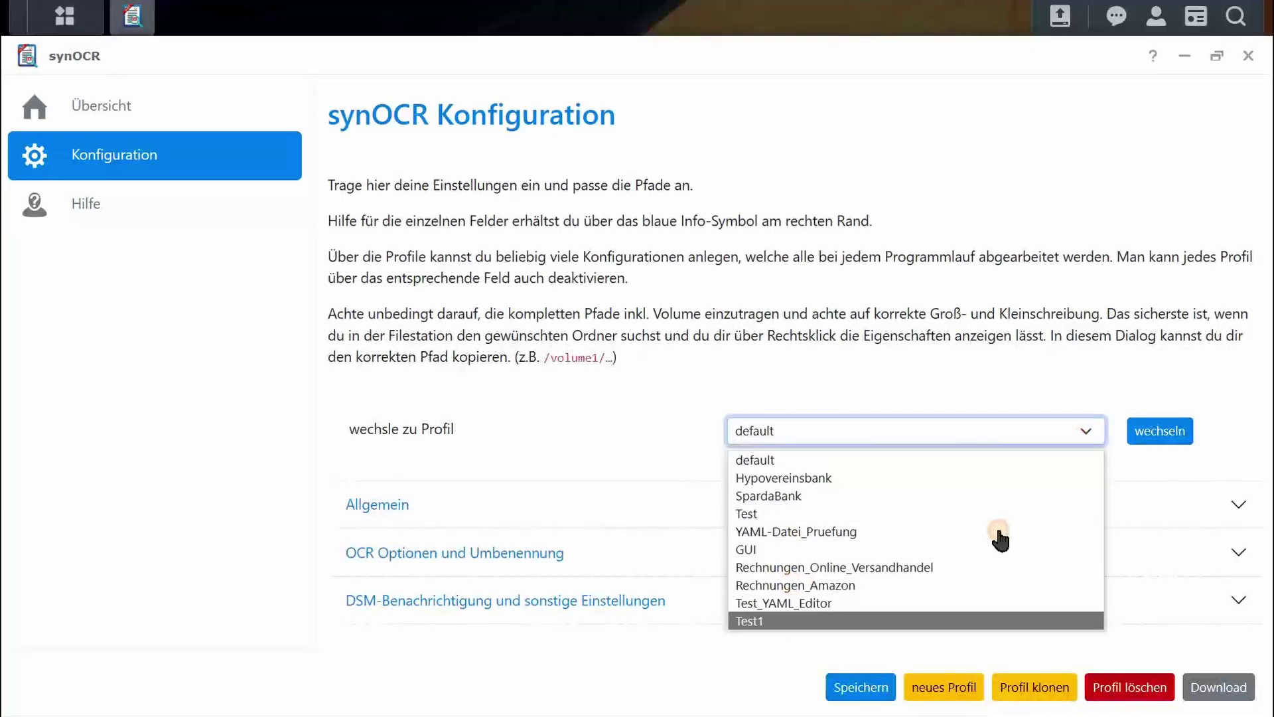
click(1153, 434)
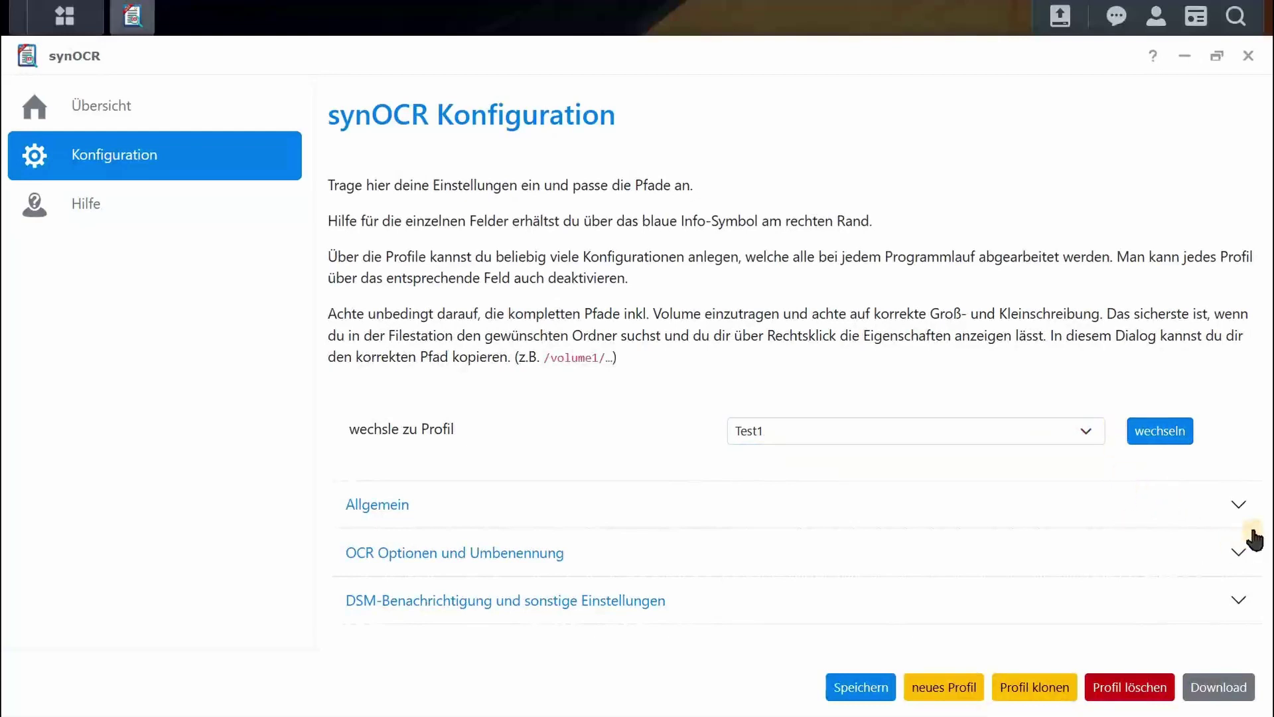
Step: Expand the Test1 profile's OCR and general settings and change its Quellverzeichnis to /volume1/download/_Scan/_INPUT/Test1
click(1241, 557)
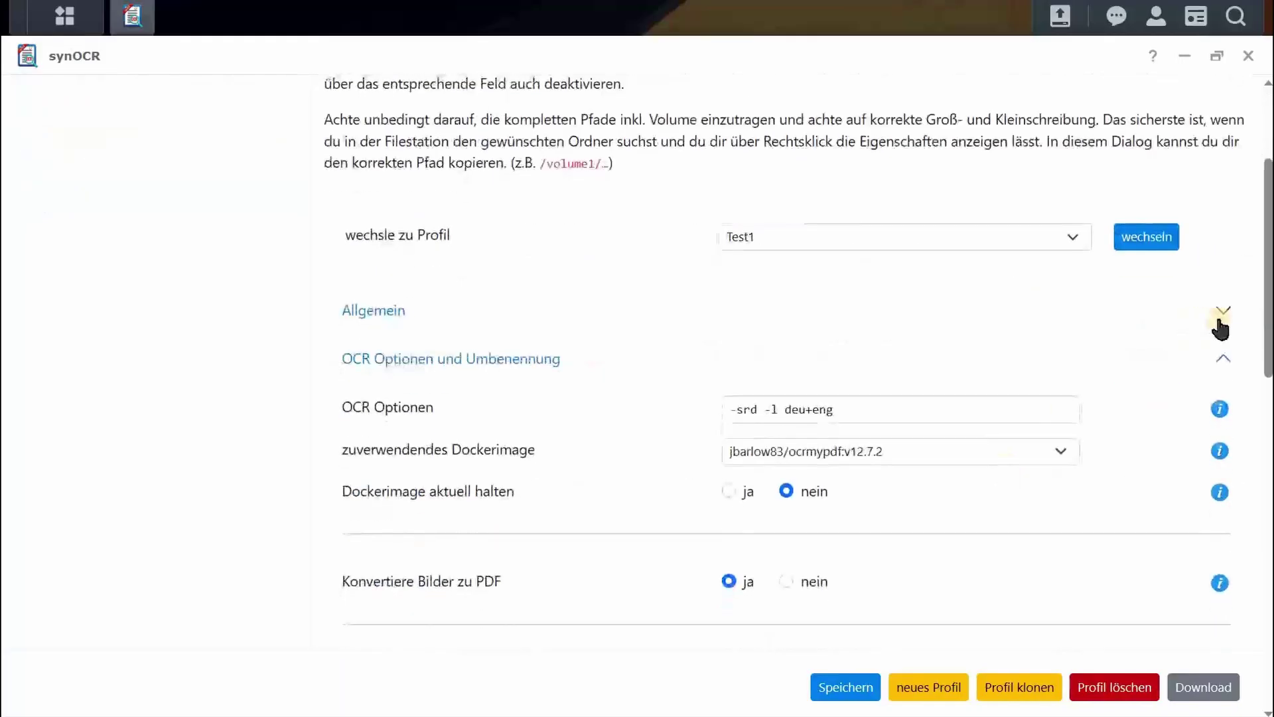
click(1221, 320)
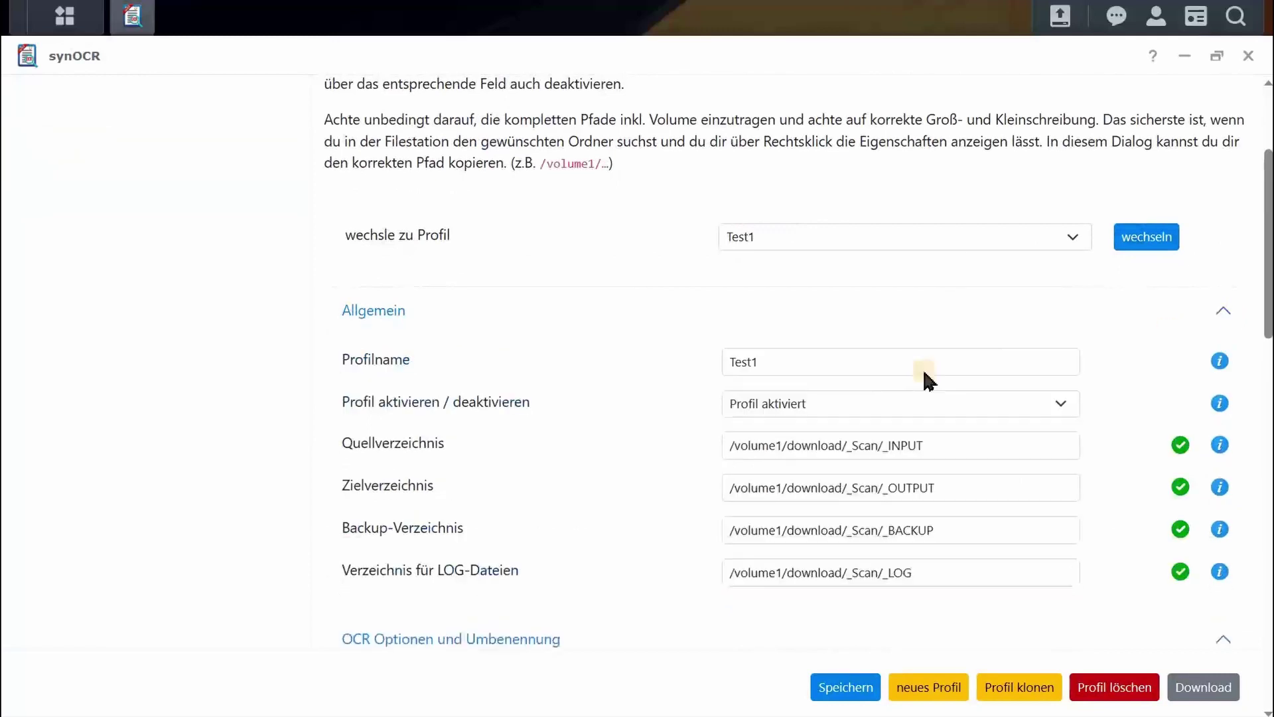
scroll(923, 376, down, 3)
scroll(915, 397, down, 2)
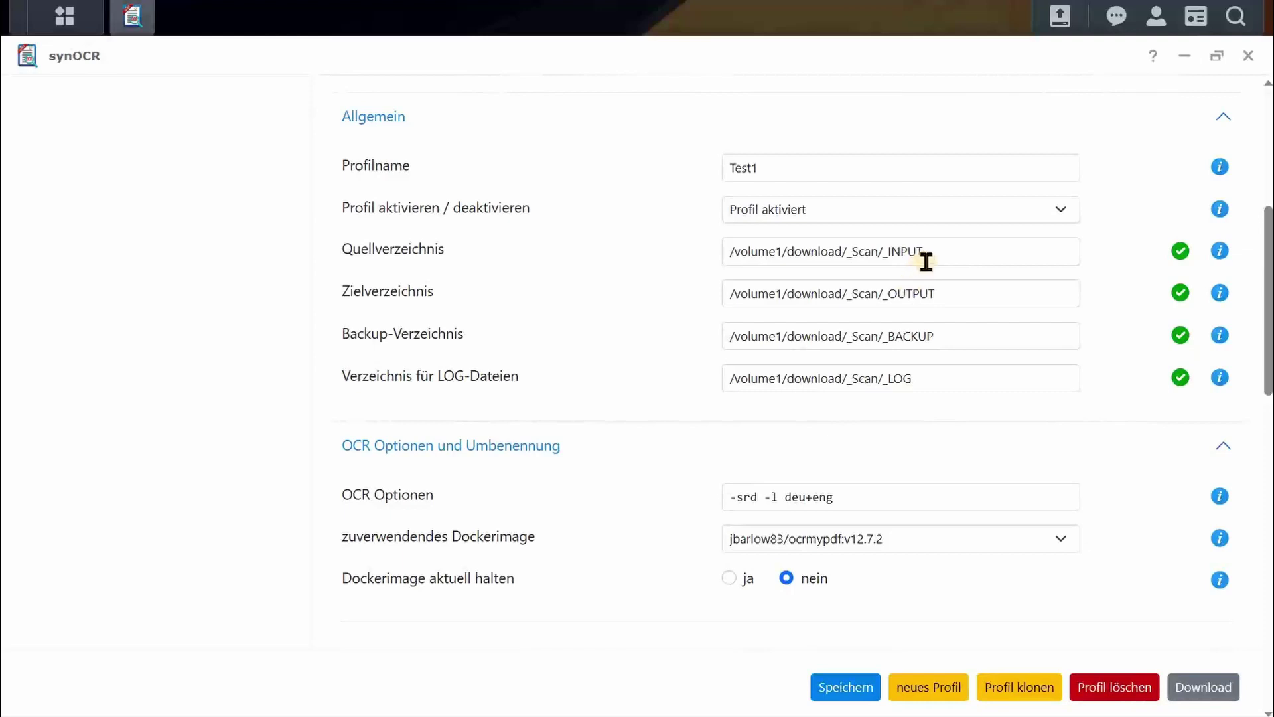
click(989, 250)
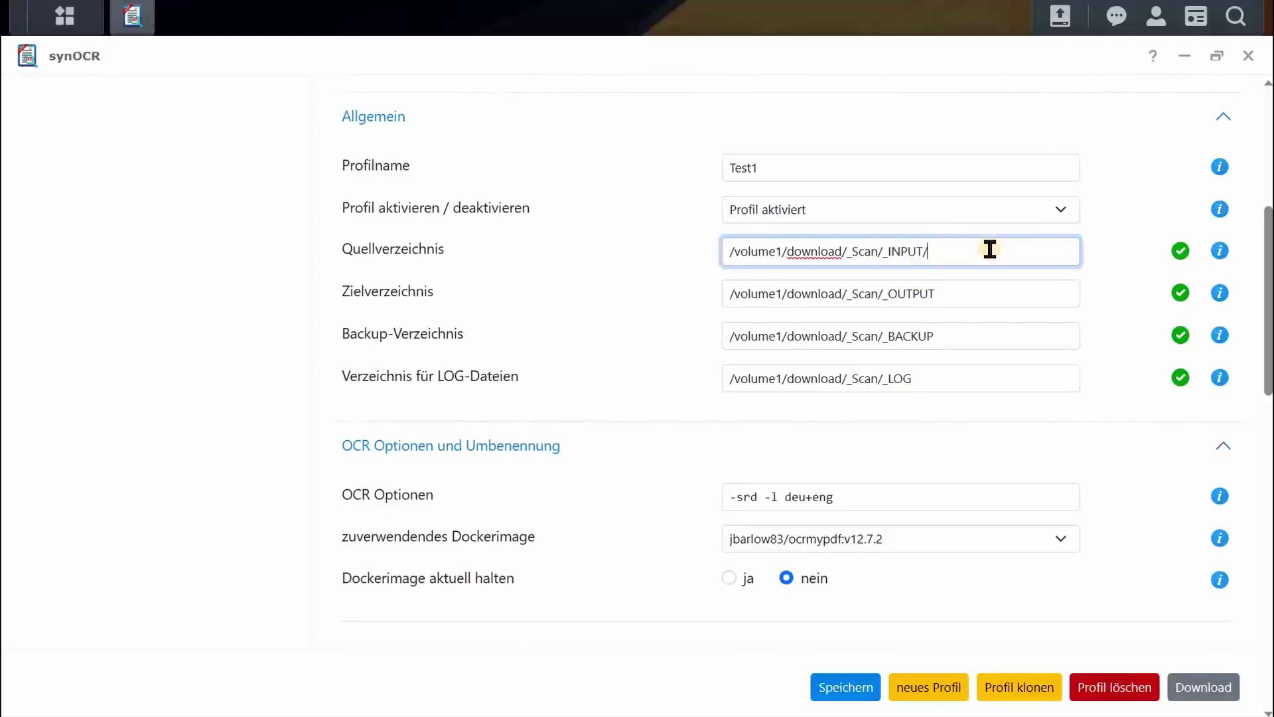
text(/Test)
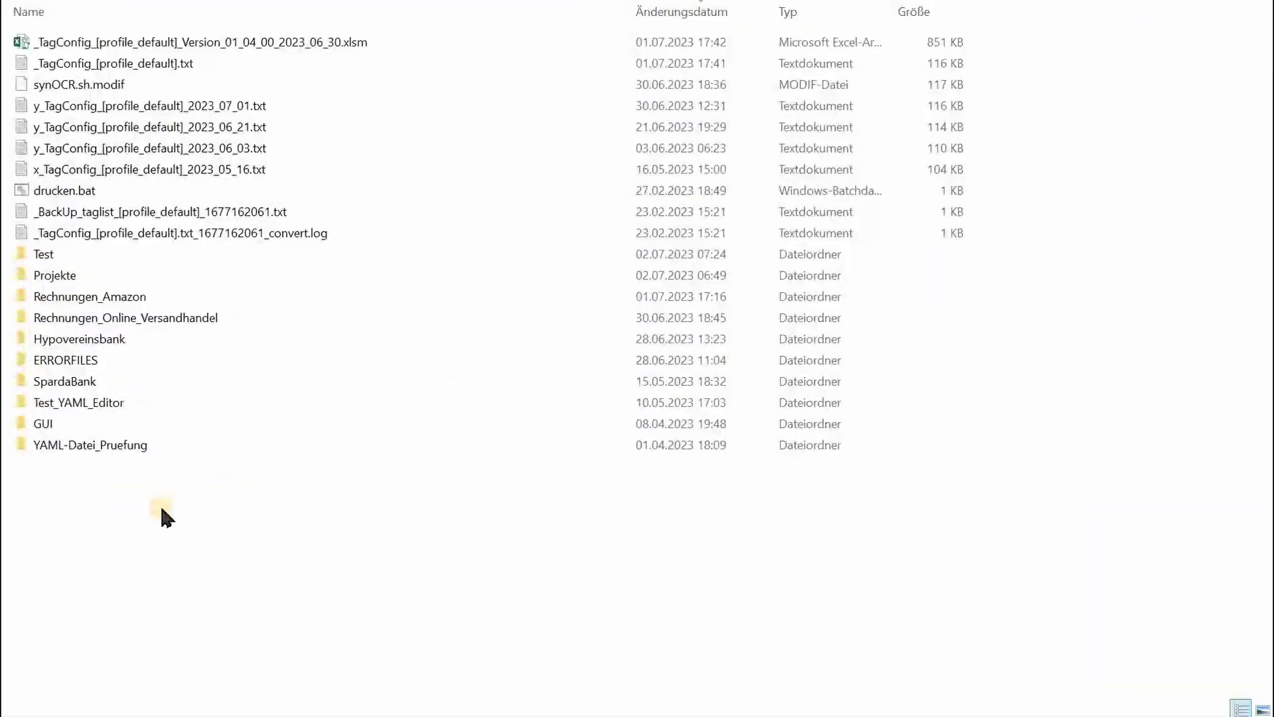
Step: In File Explorer, create a folder named Test1 inside the _INPUT scan folder
right_click(161, 510)
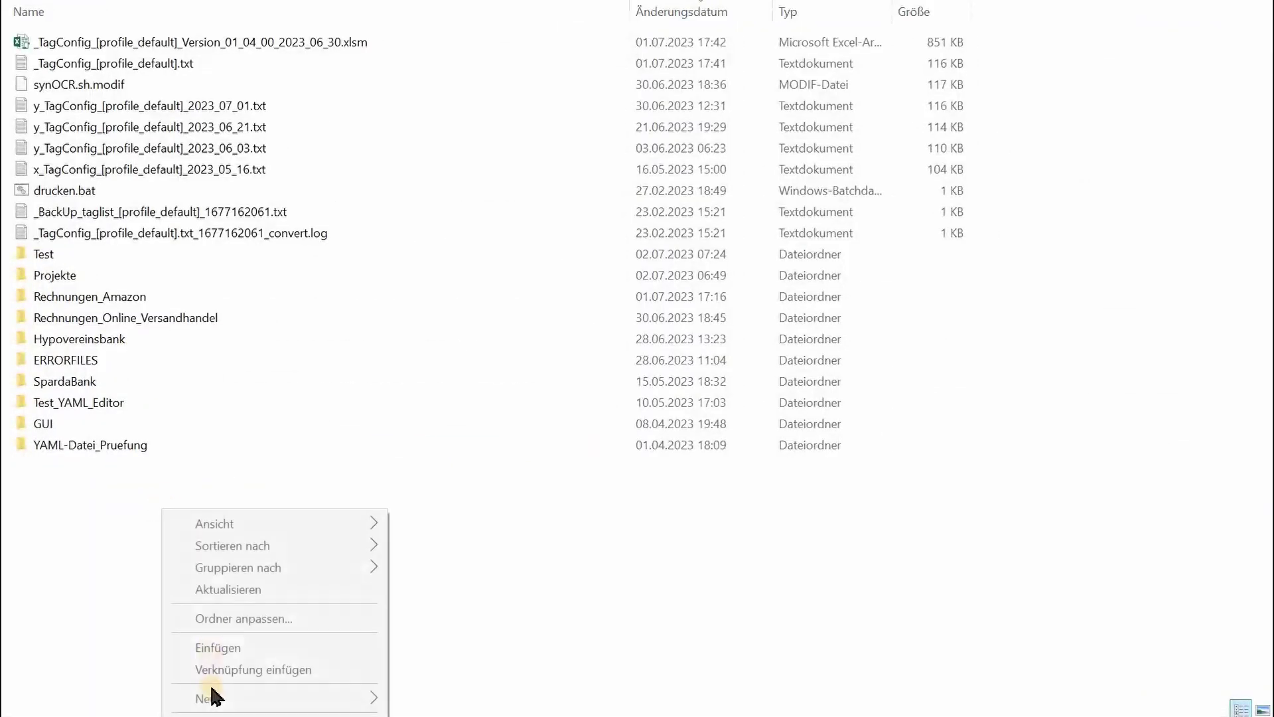
mouse_move(213, 696)
click(418, 701)
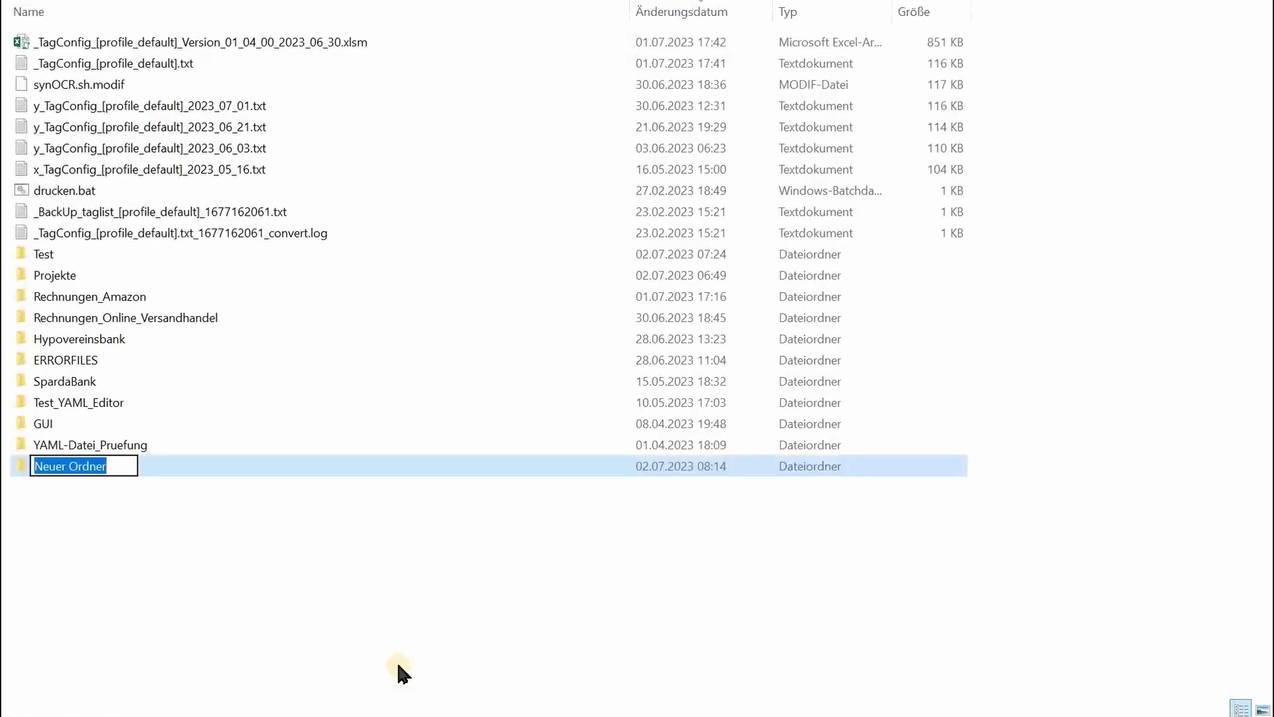
text(Test1)
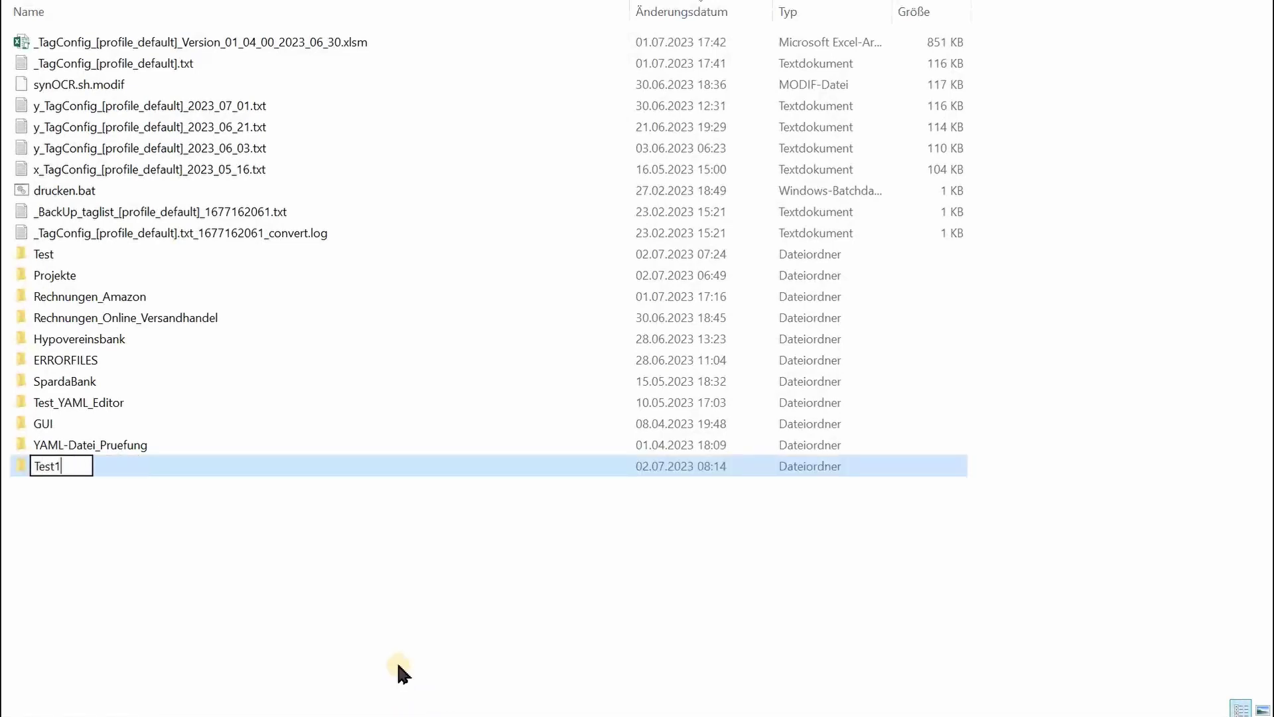
key(Return)
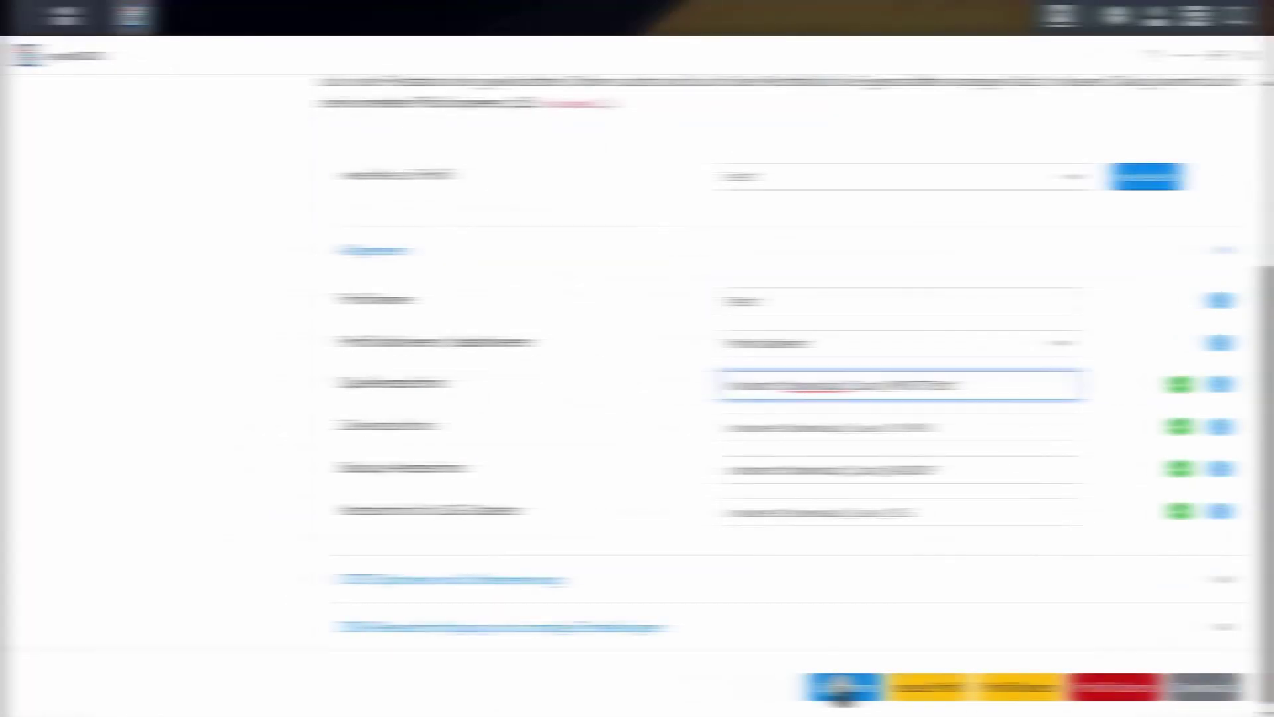
Step: Save the Test1 profile and reopen its Allgemein settings to check the directory paths
click(841, 687)
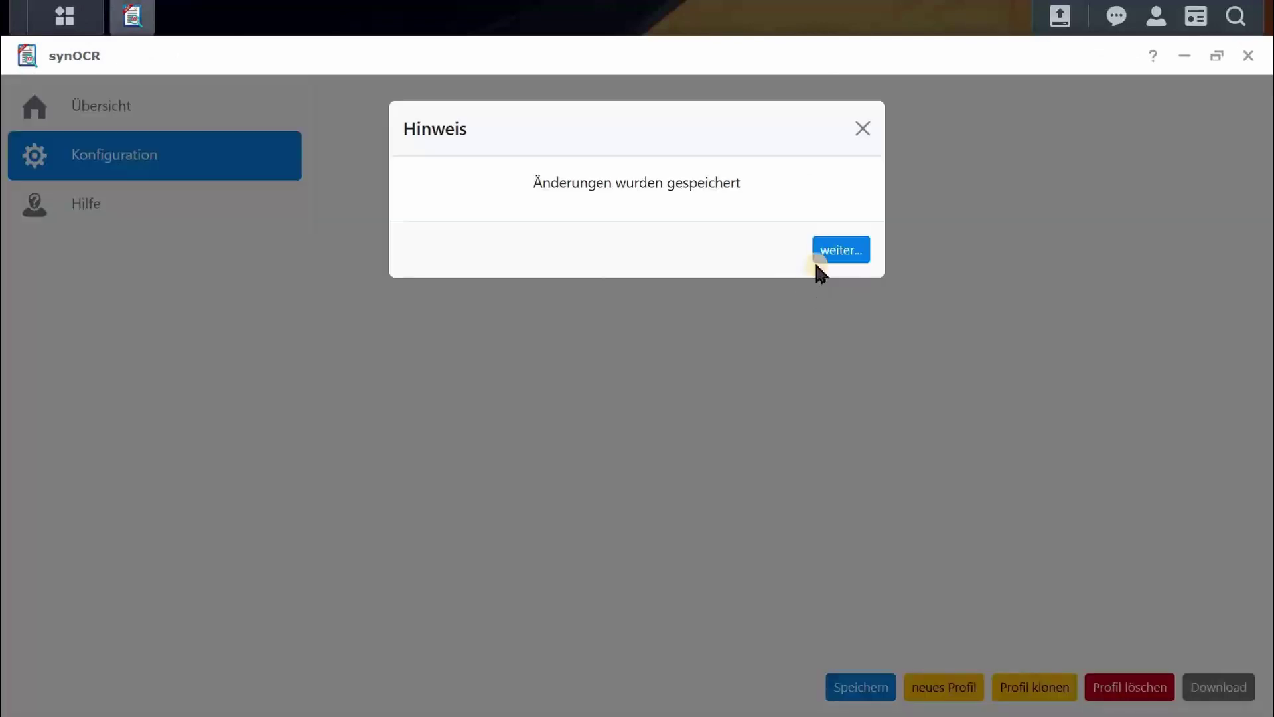
click(708, 423)
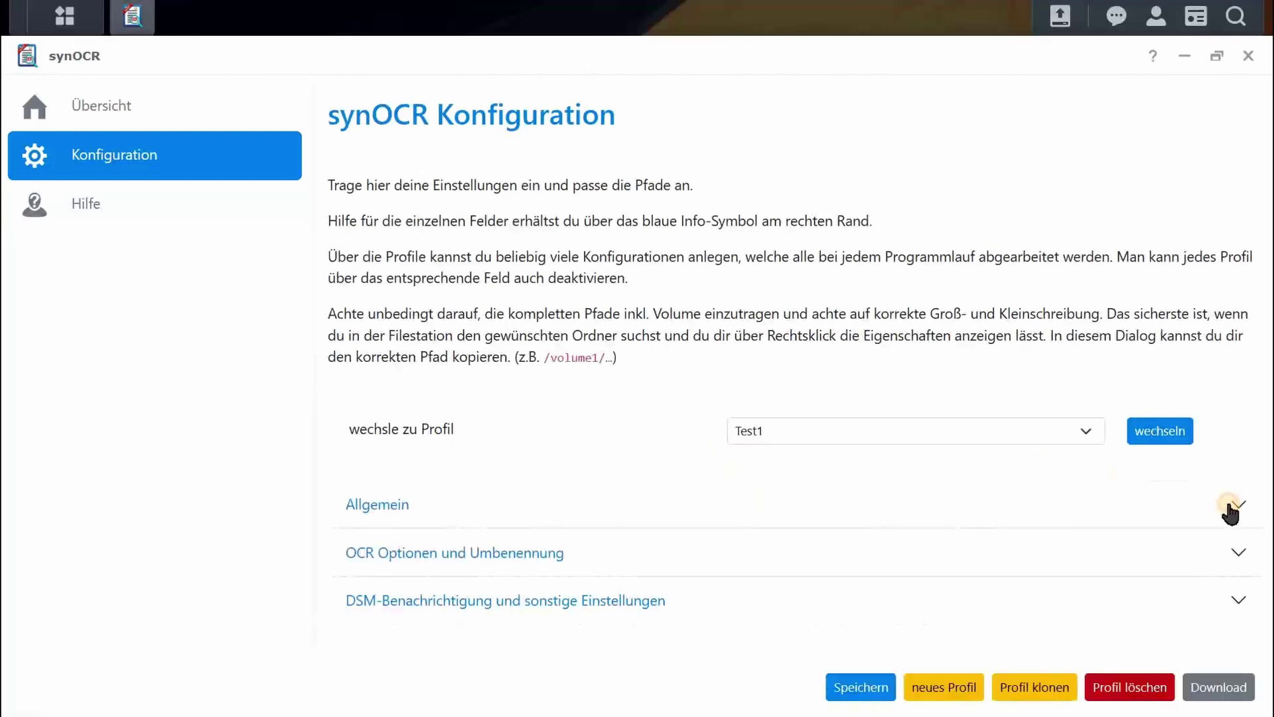
click(1229, 511)
scroll(981, 477, down, 4)
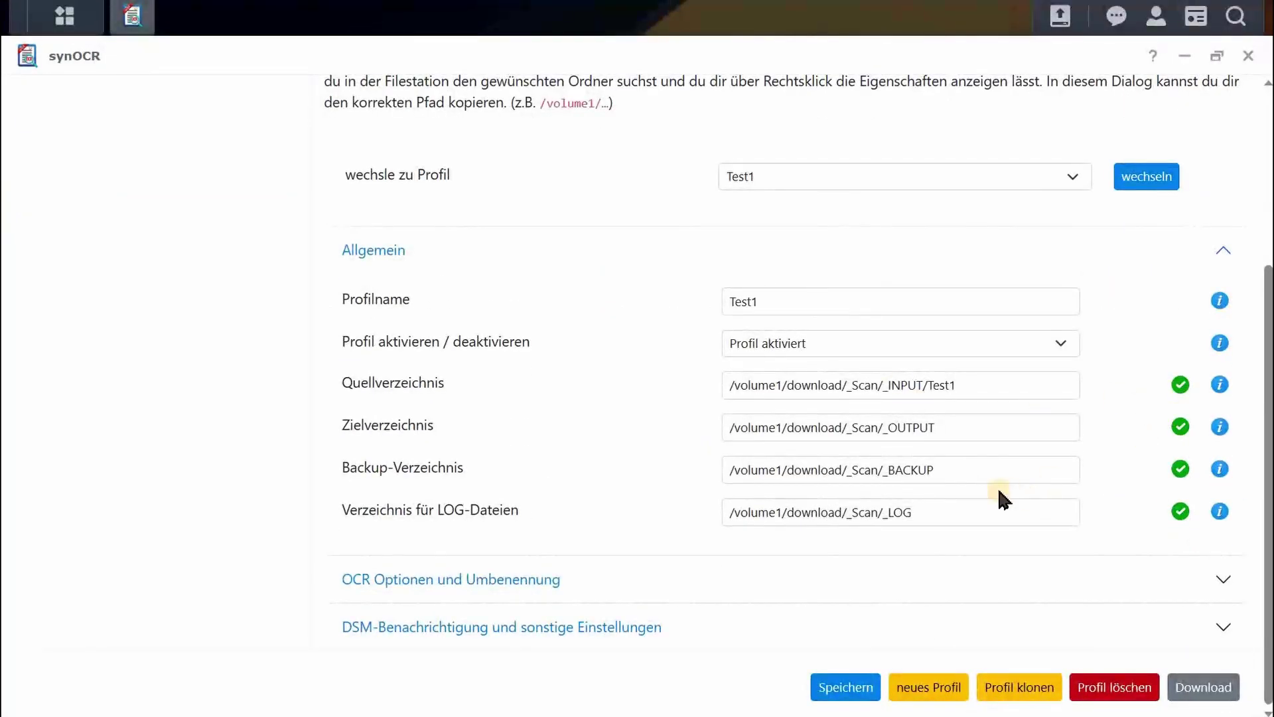
Step: Clear the zu suchende Tags field in the OCR options of Test1 and save the profile
click(1225, 579)
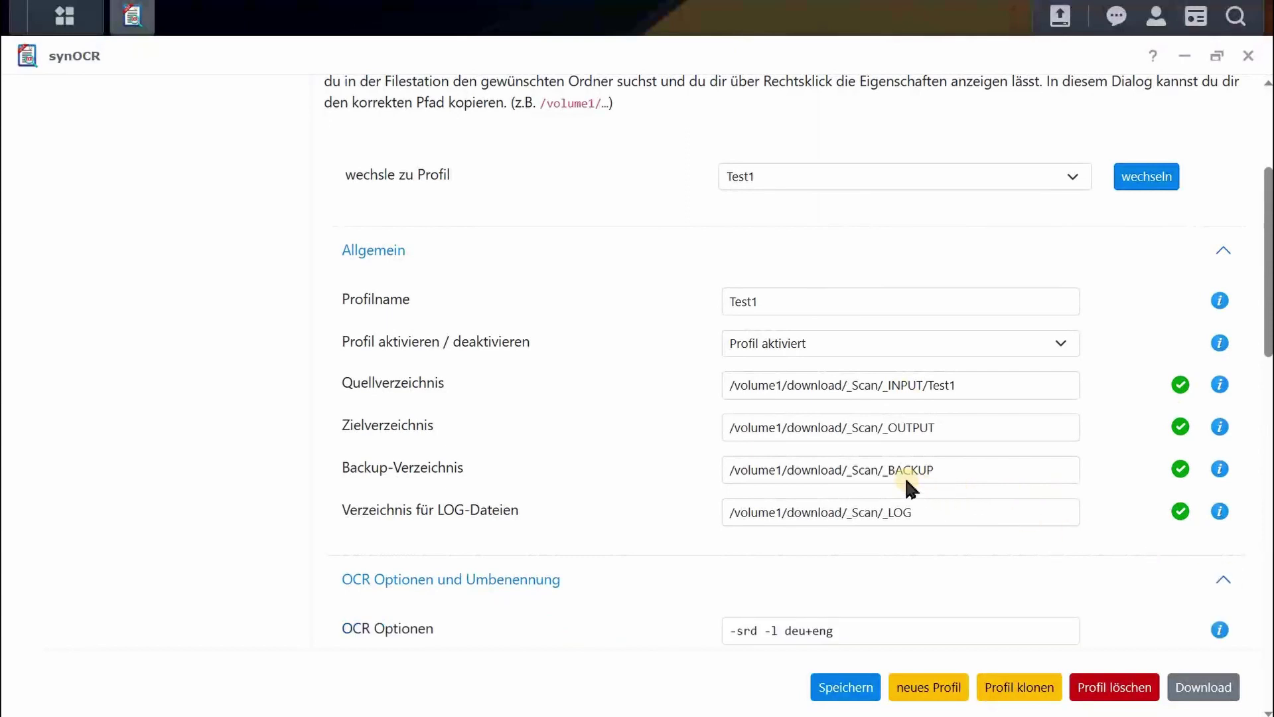
scroll(908, 483, down, 9)
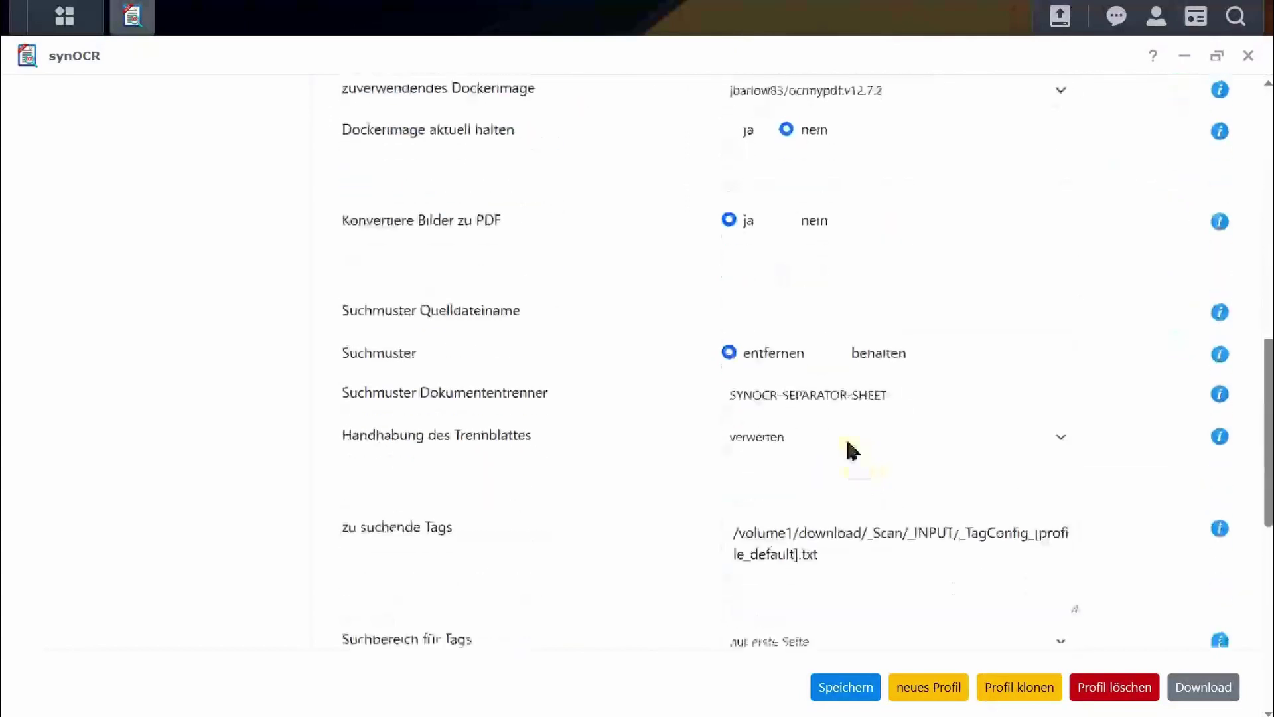
scroll(851, 451, down, 3)
triple_click(763, 353)
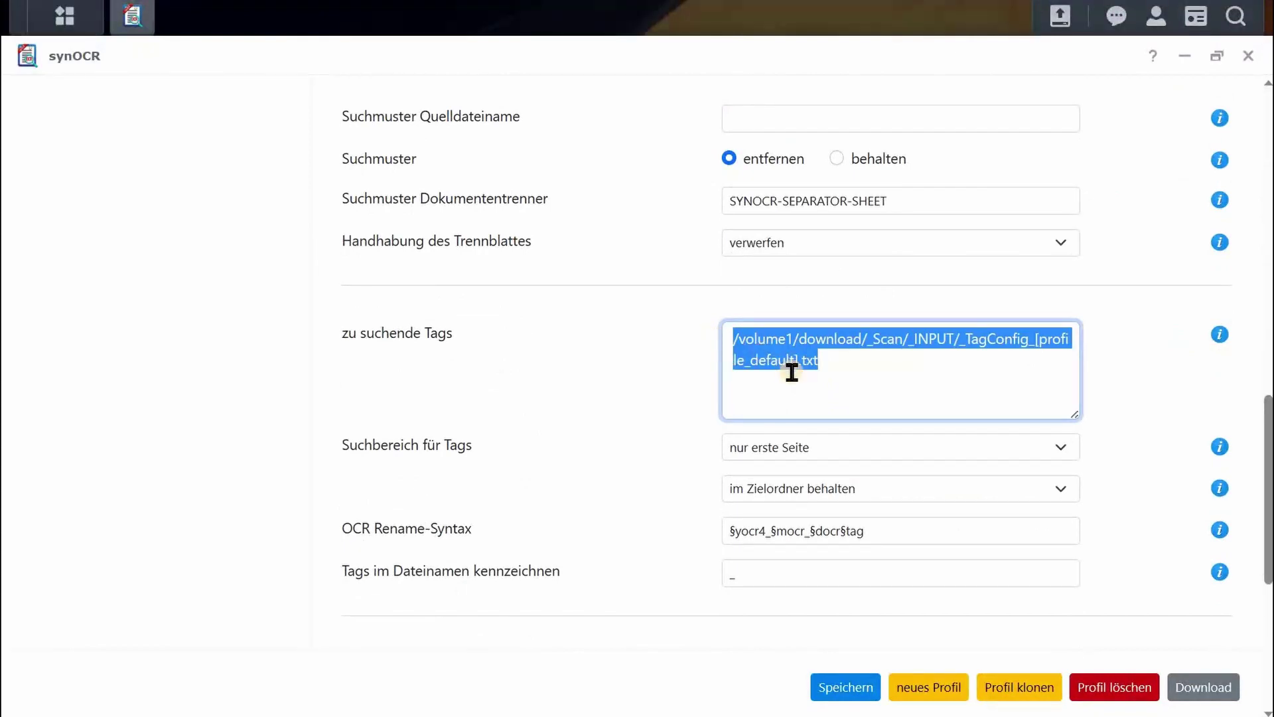
key(BackSpace)
click(854, 690)
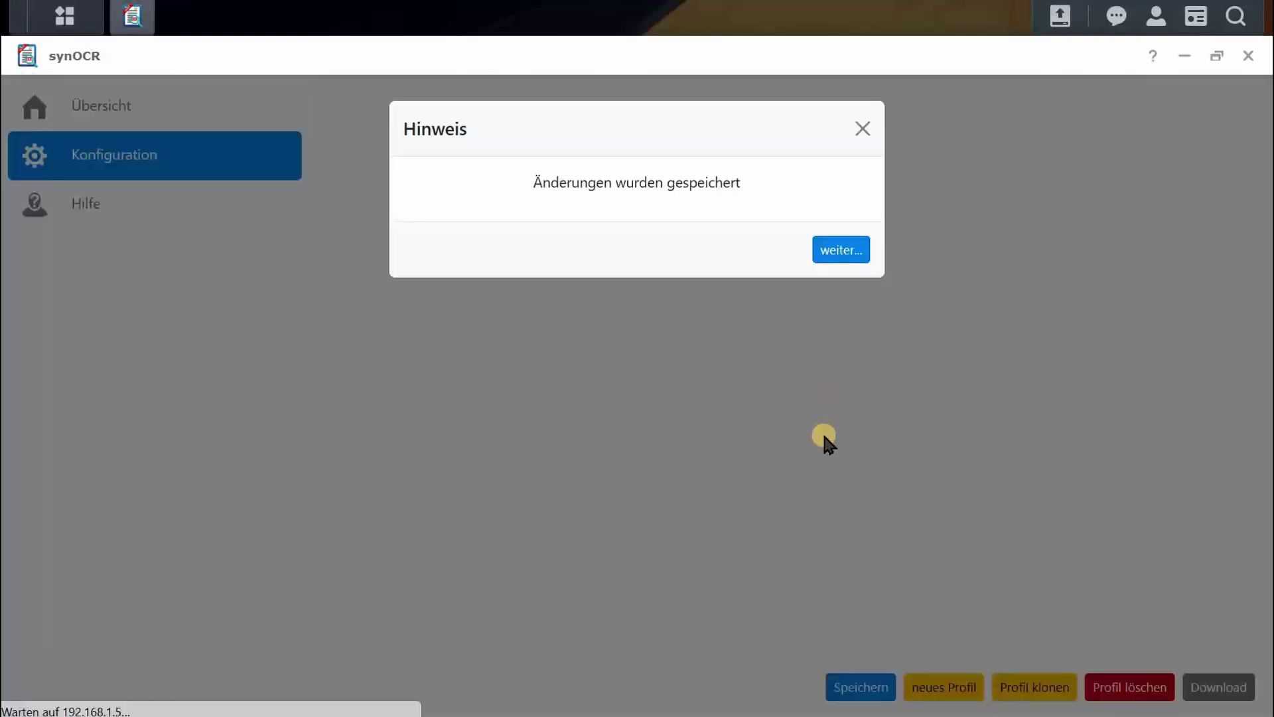
click(824, 436)
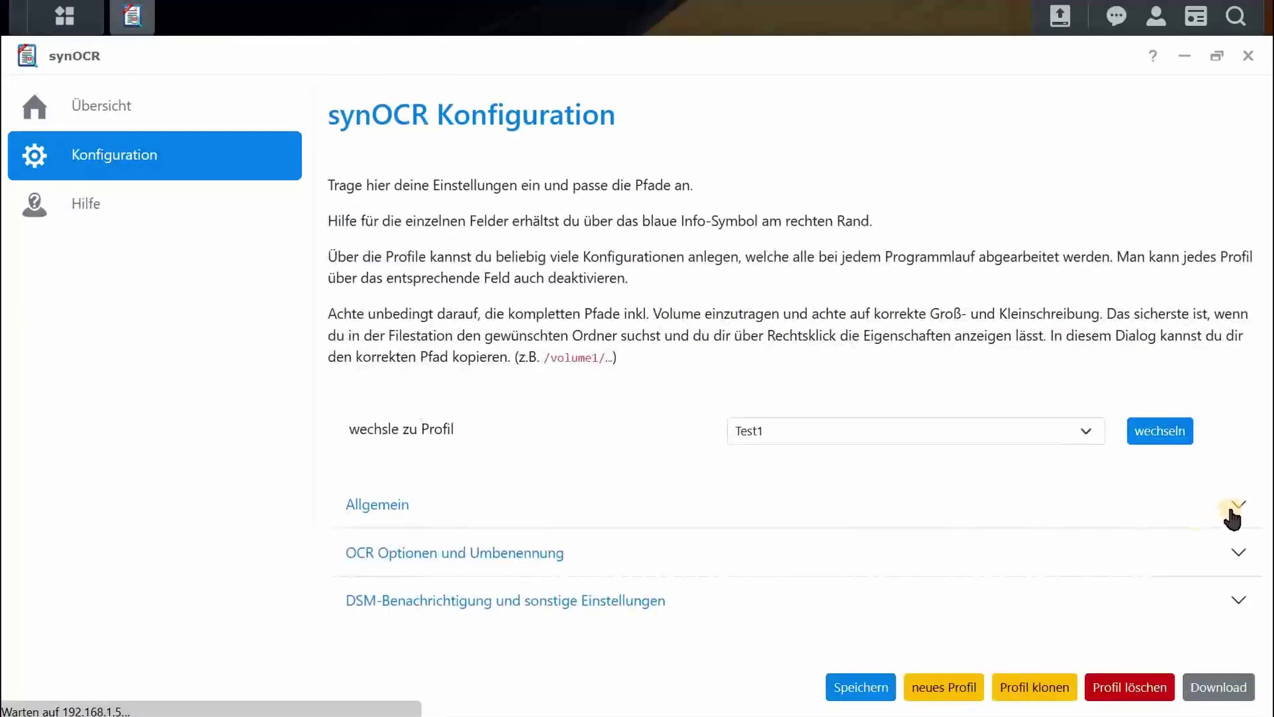
Step: Reopen the general and OCR settings of Test1 and read the help text for the zu suchende Tags field
click(1126, 524)
scroll(1194, 590, down, 4)
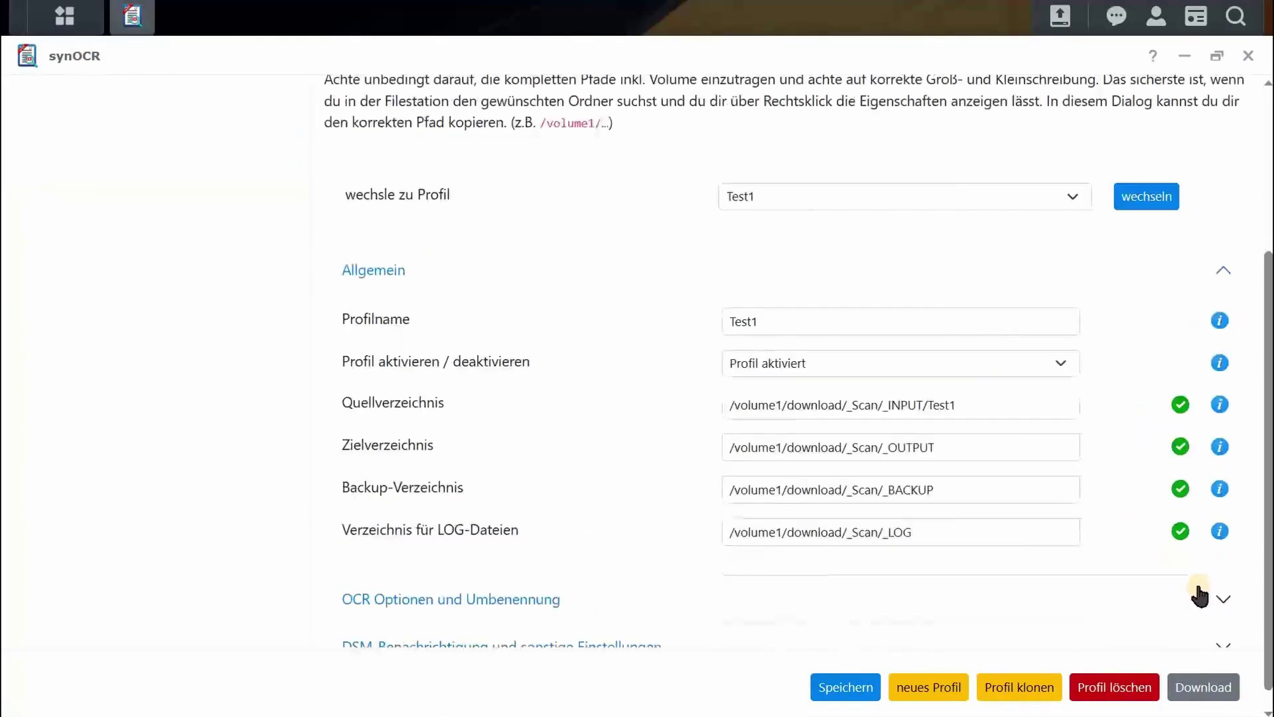
click(1211, 583)
scroll(973, 508, down, 9)
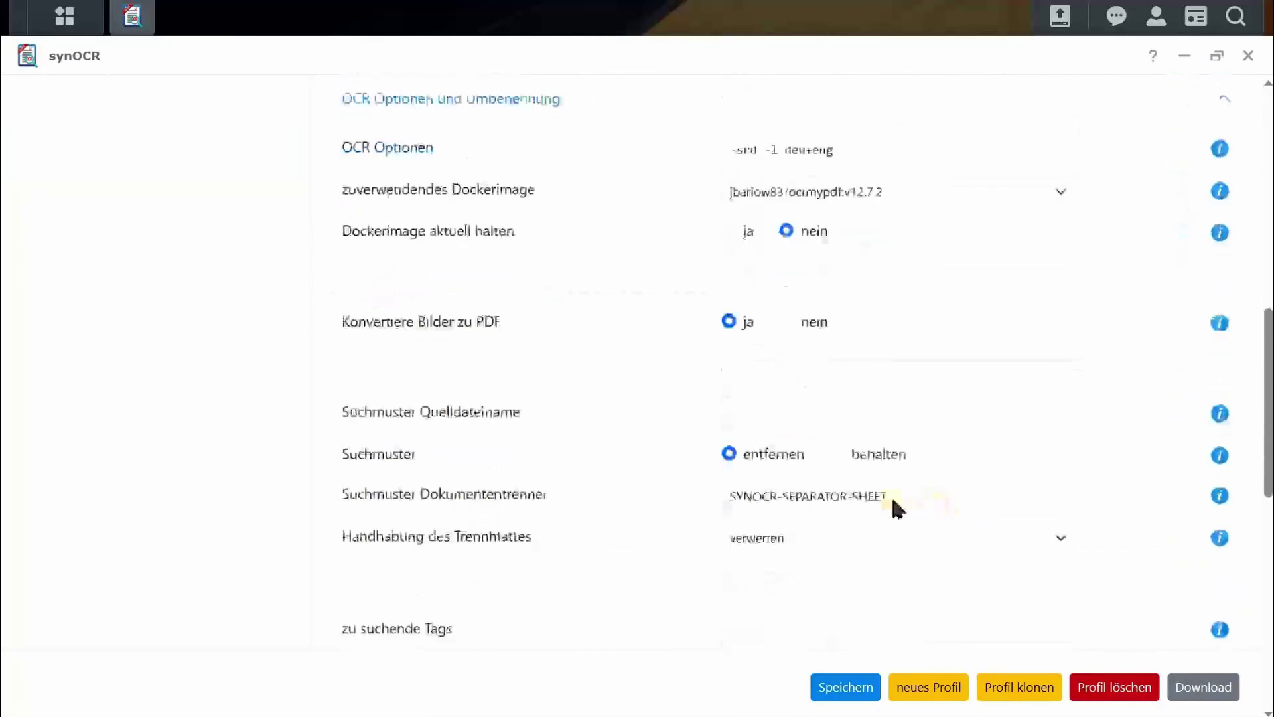
scroll(672, 505, down, 3)
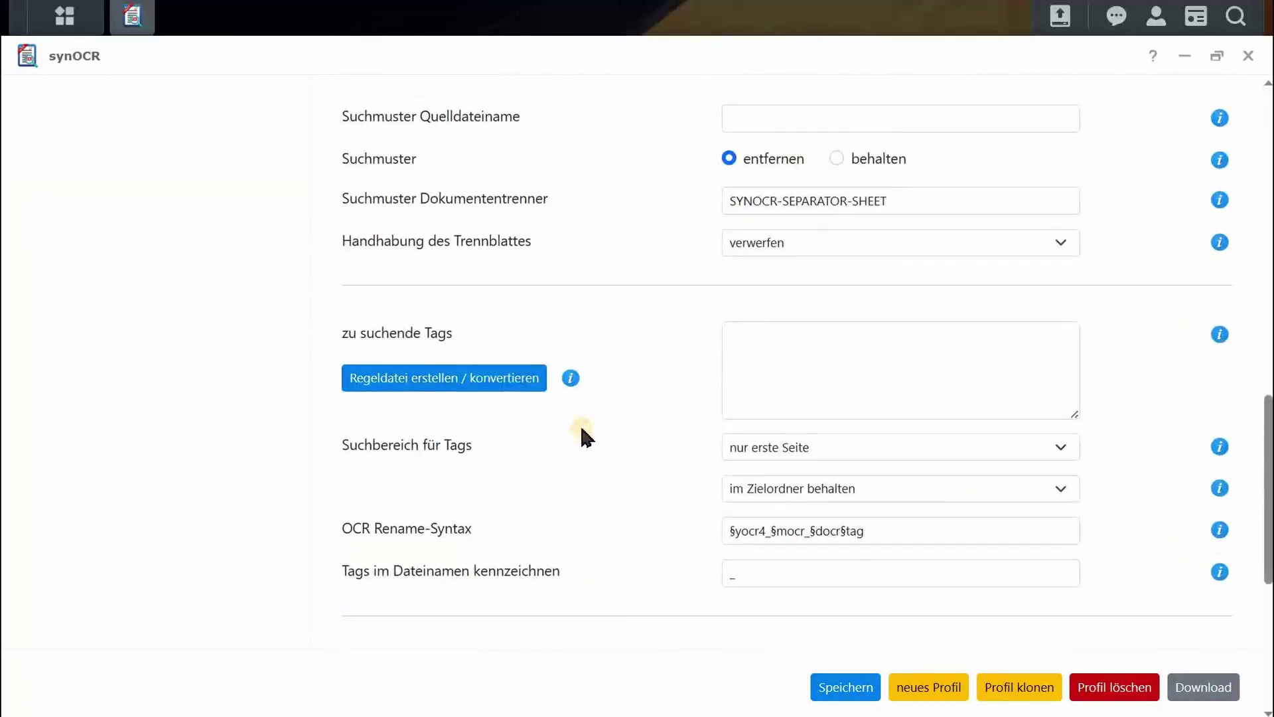
click(814, 345)
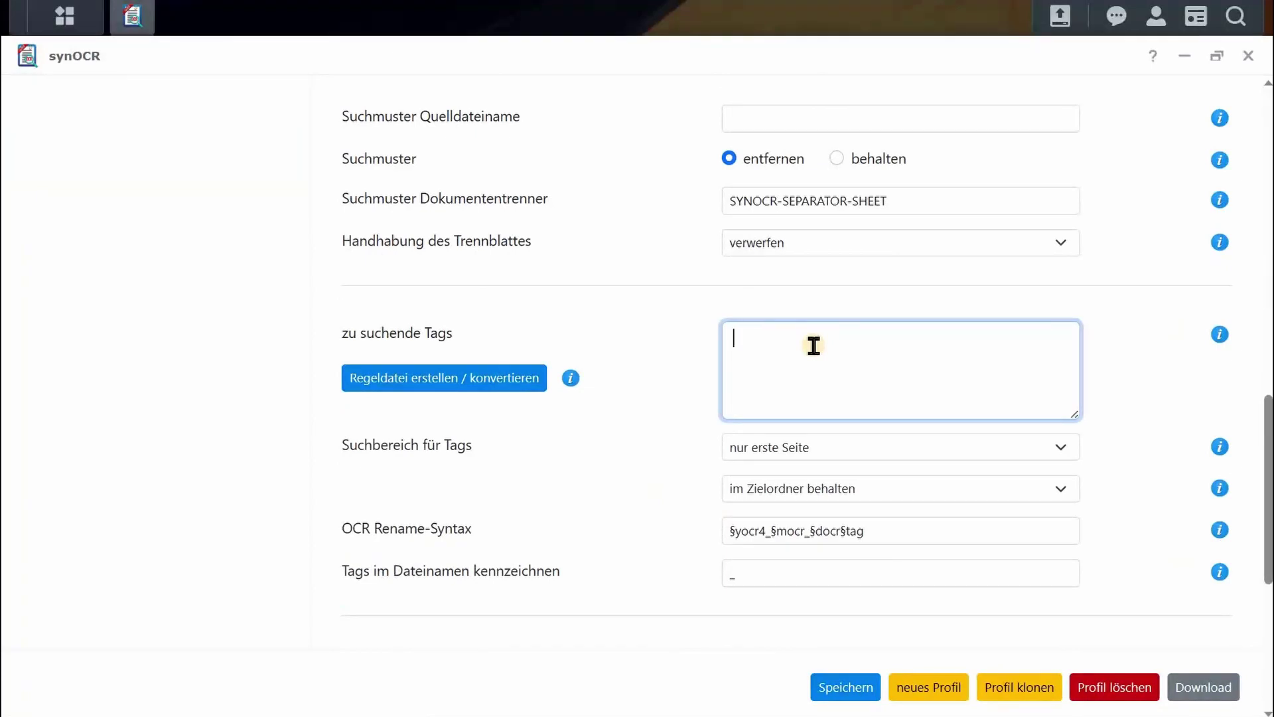
click(1219, 335)
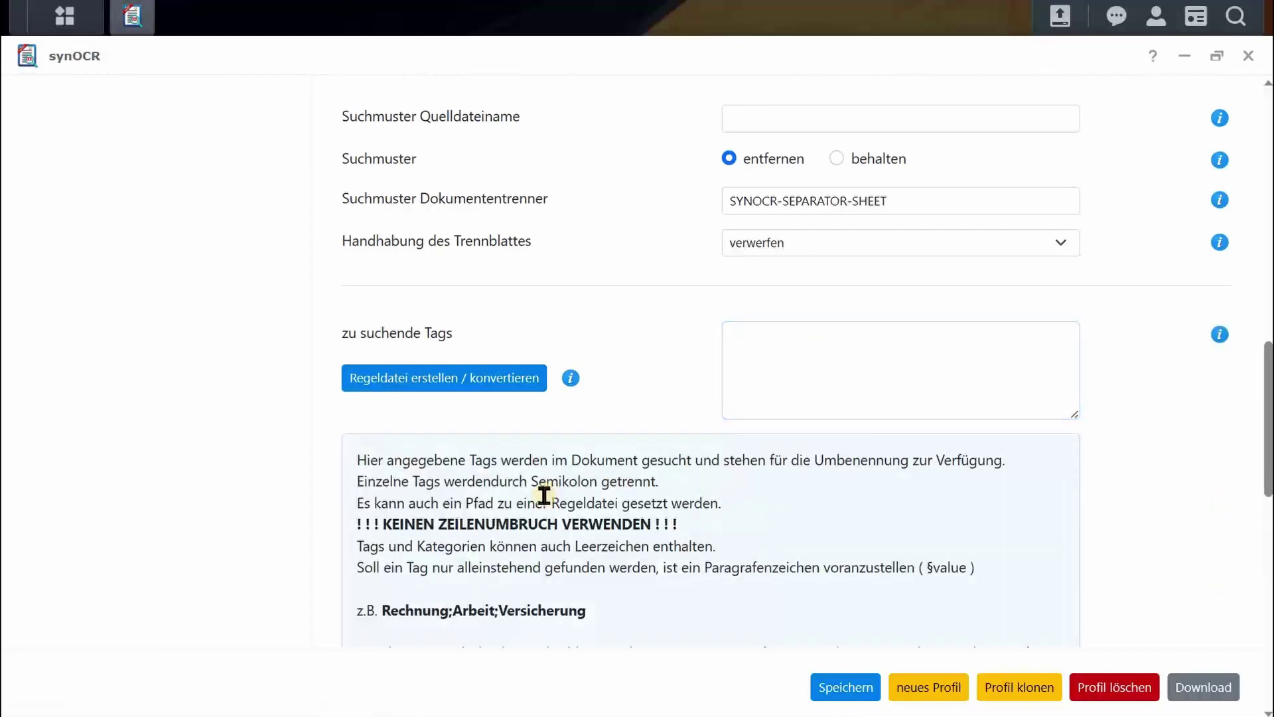
scroll(544, 495, down, 4)
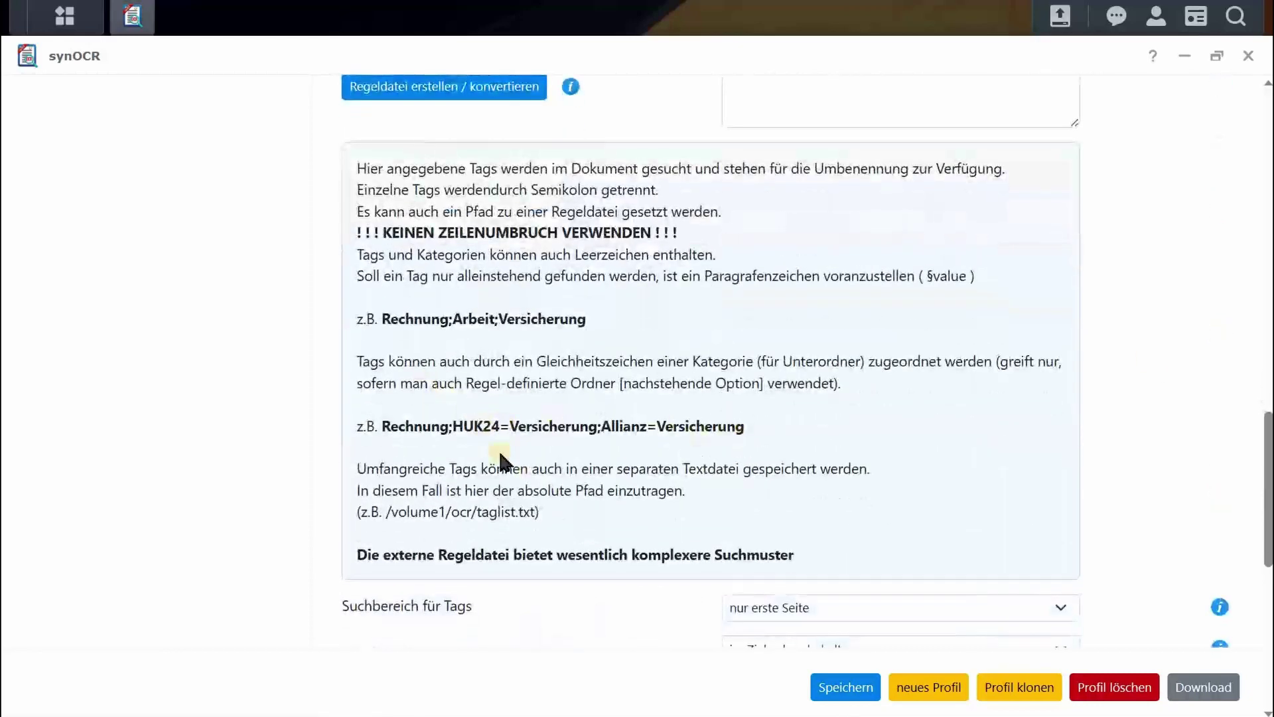
scroll(627, 456, up, 6)
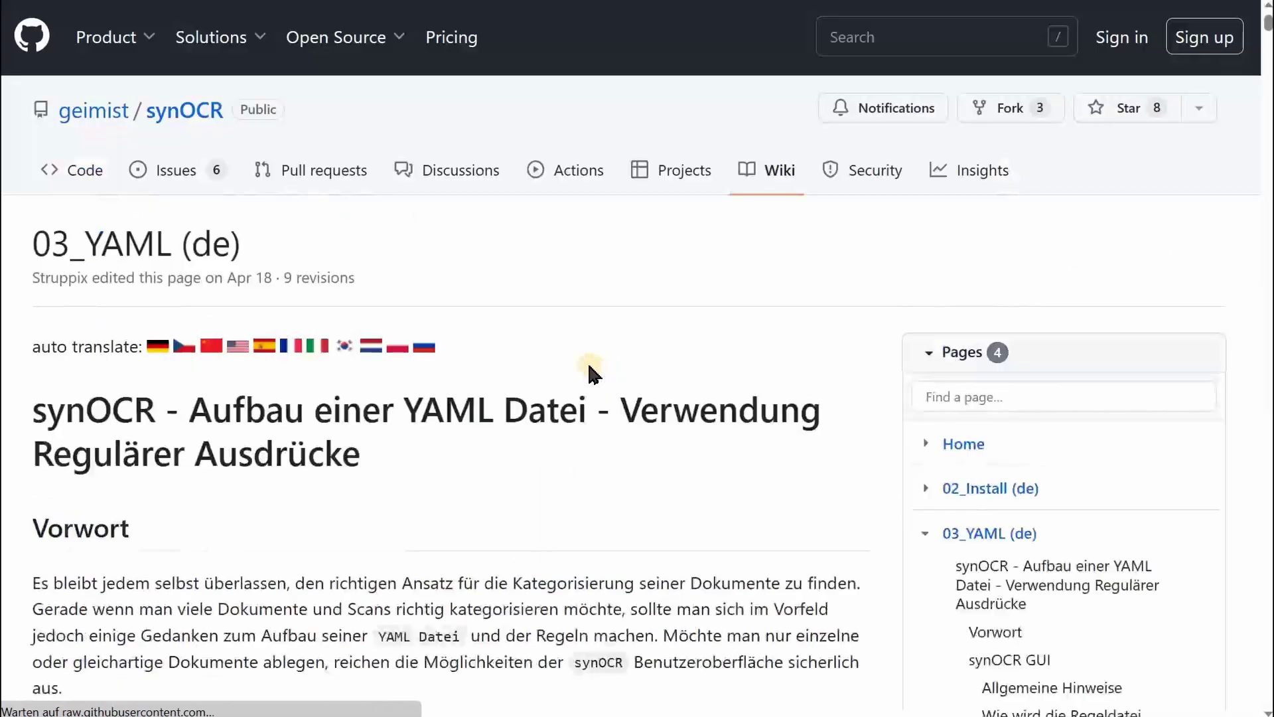
Step: On the synOCR GitHub wiki page 03_YAML (de), read the general notes and the section on creating the rule file
scroll(586, 359, down, 7)
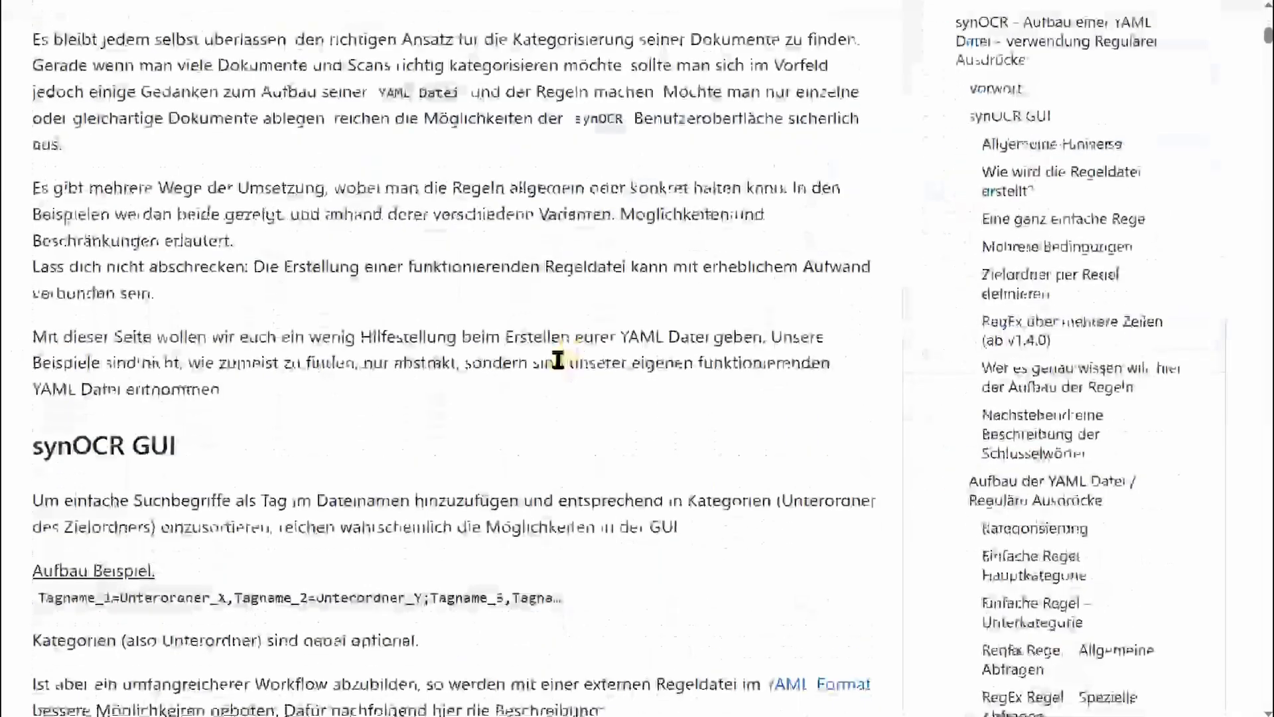
scroll(558, 360, down, 8)
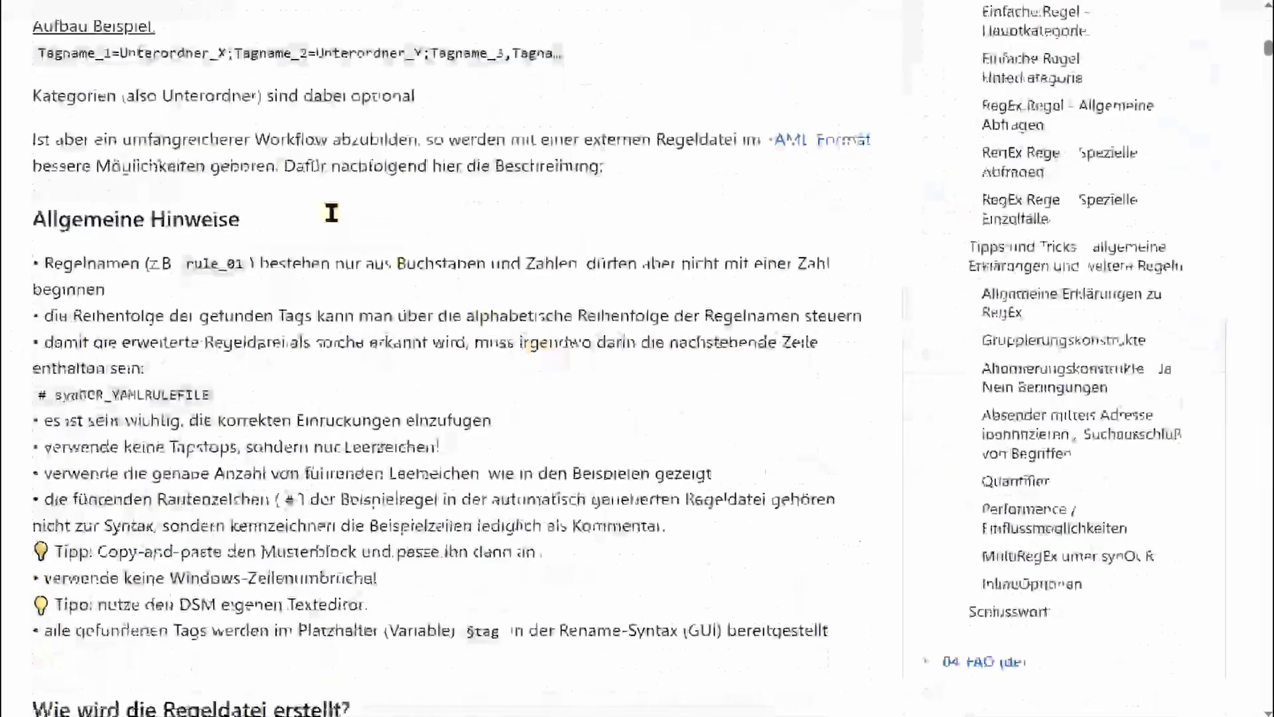
scroll(331, 212, down, 2)
drag(31, 149, 357, 527)
scroll(418, 372, down, 3)
click(414, 319)
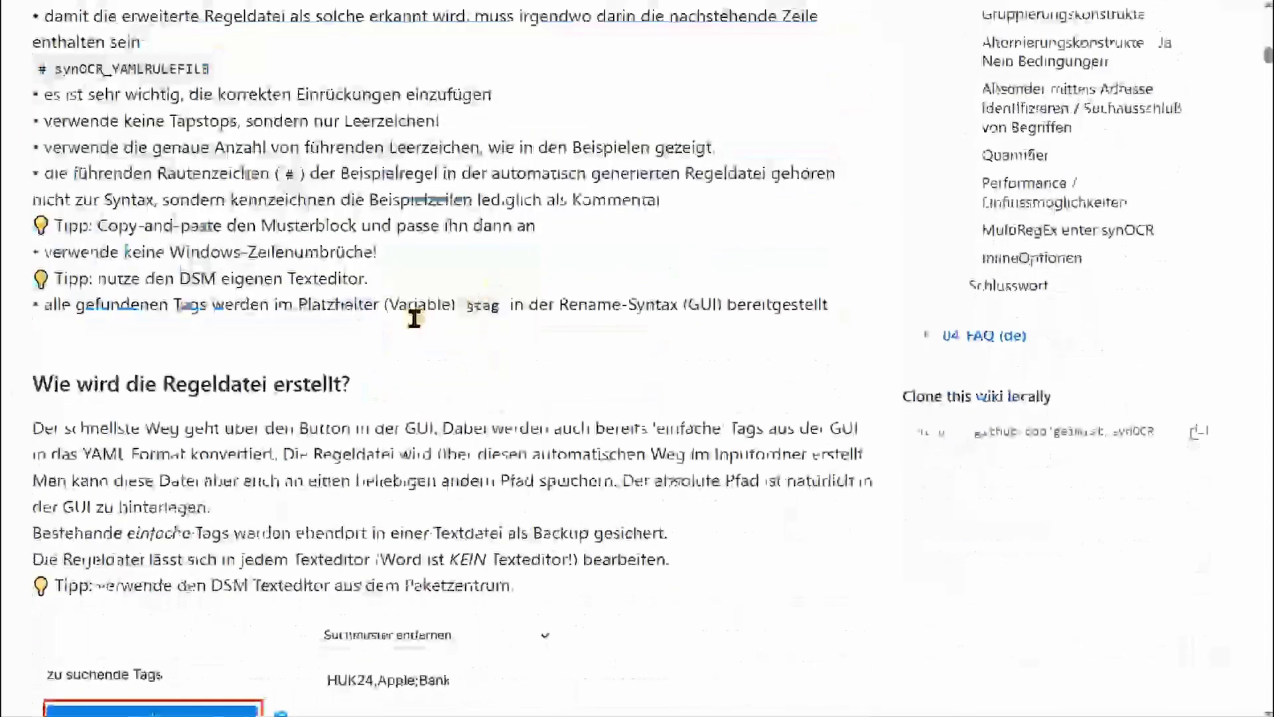
scroll(414, 318, down, 5)
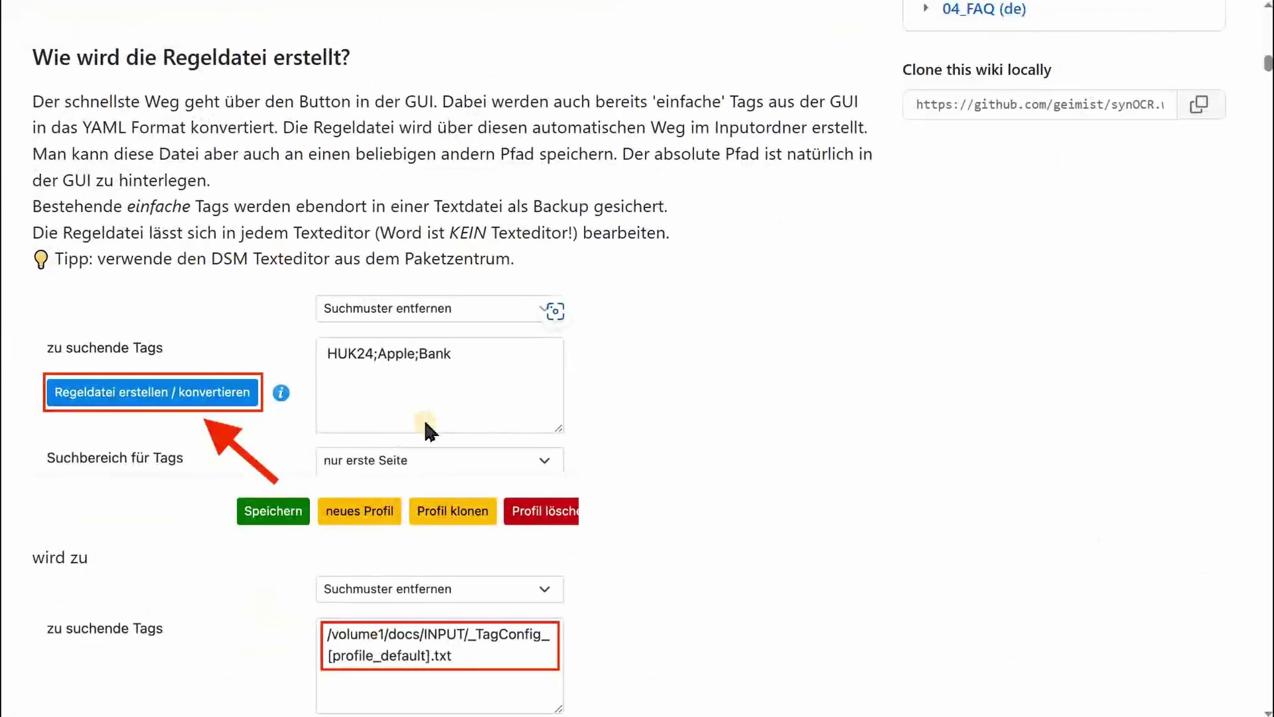
scroll(428, 432, down, 5)
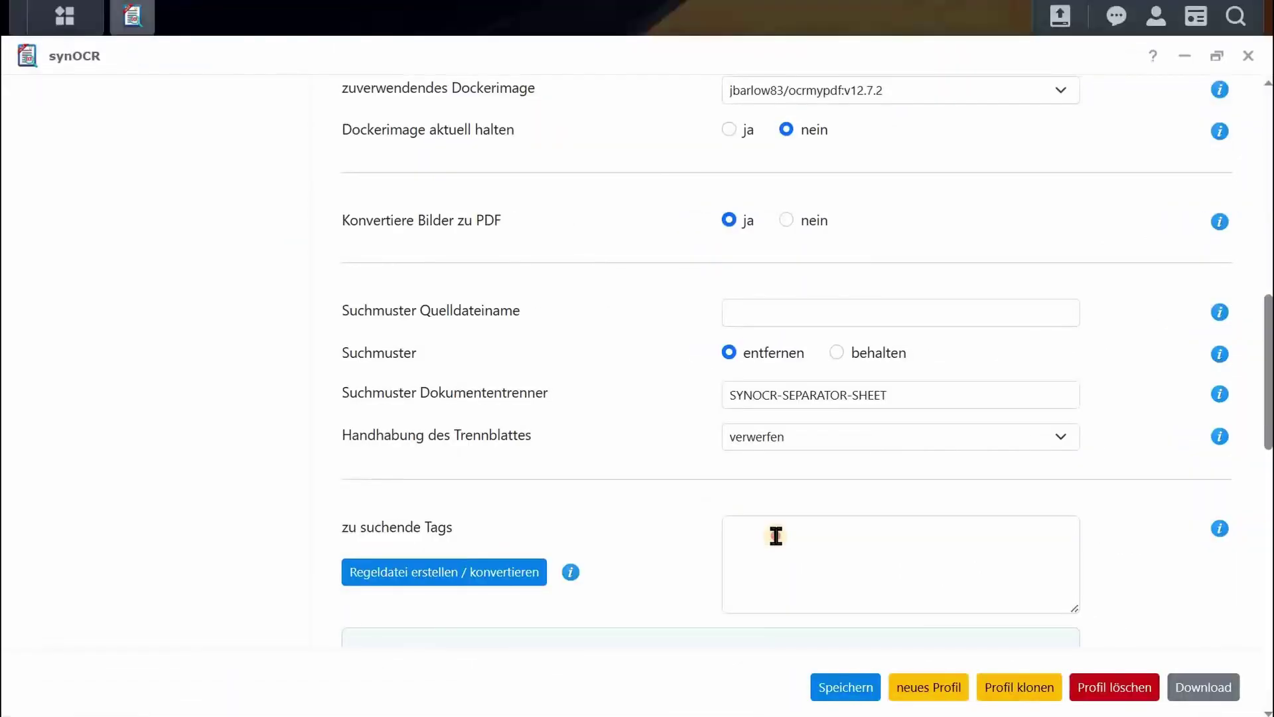
Step: In synOCR, generate the rule file for the Test1 profile from the empty tags field and acknowledge the notice
click(776, 518)
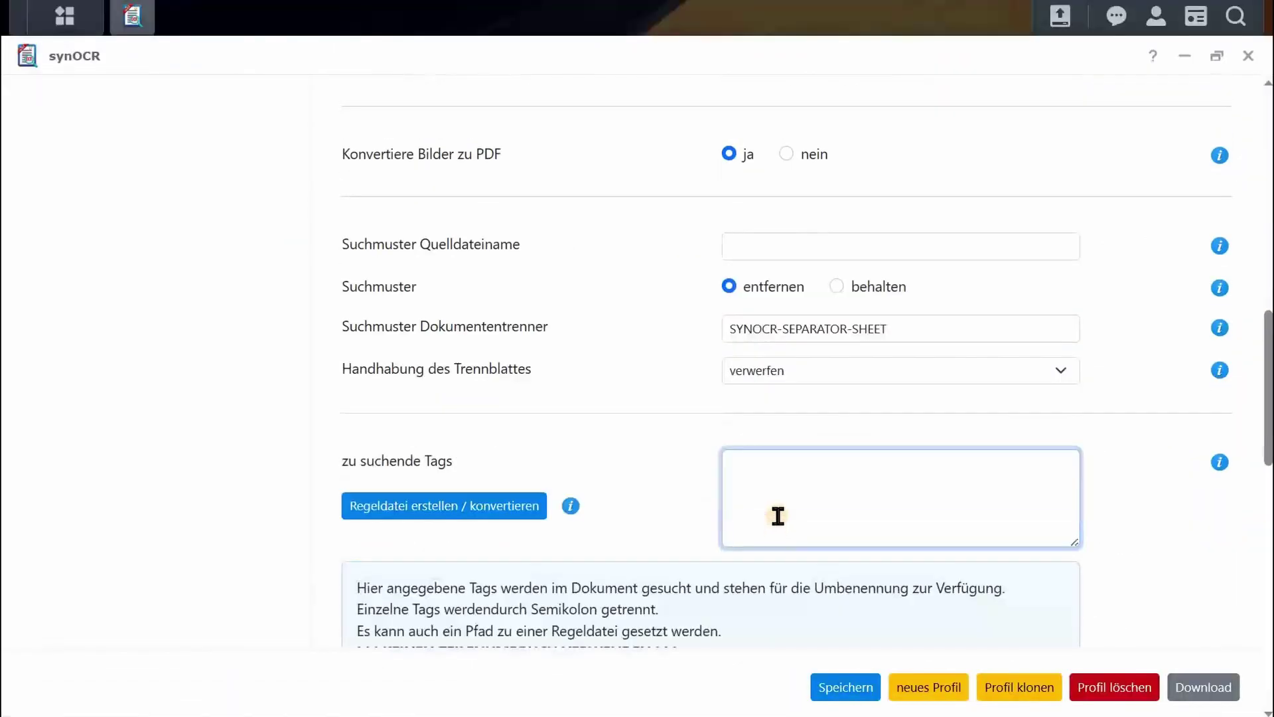
scroll(777, 516, down, 2)
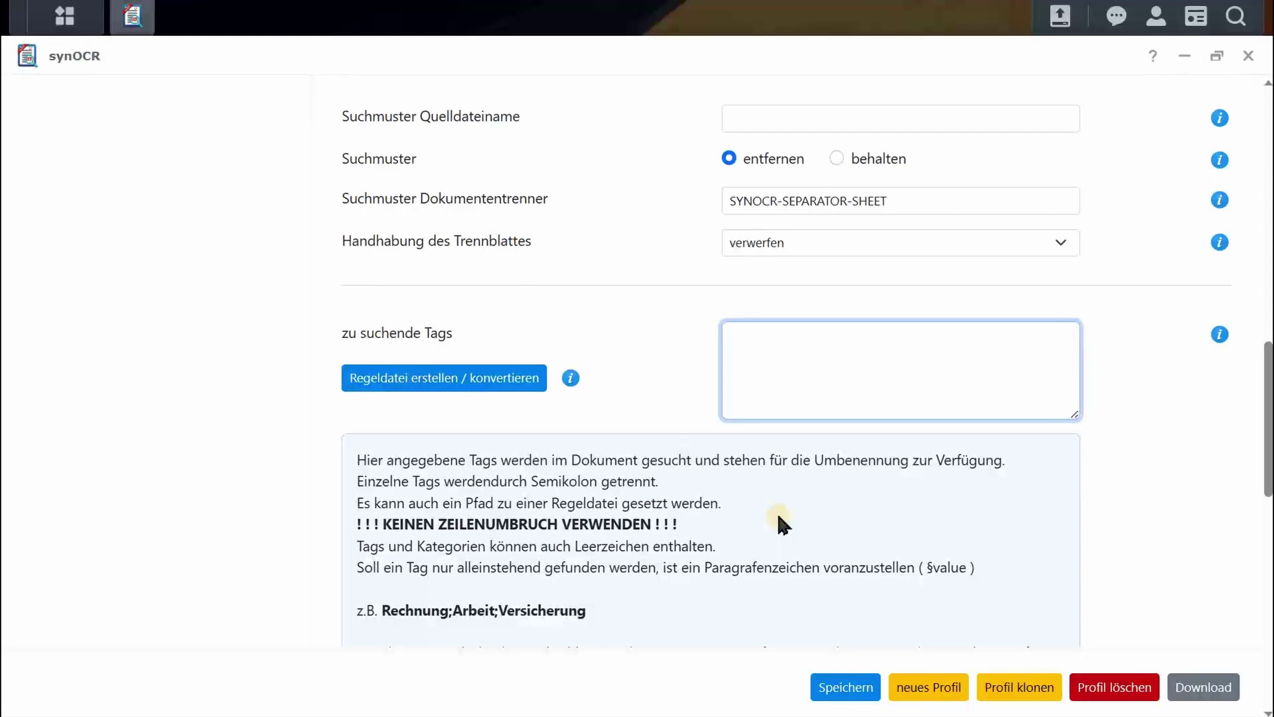
click(497, 382)
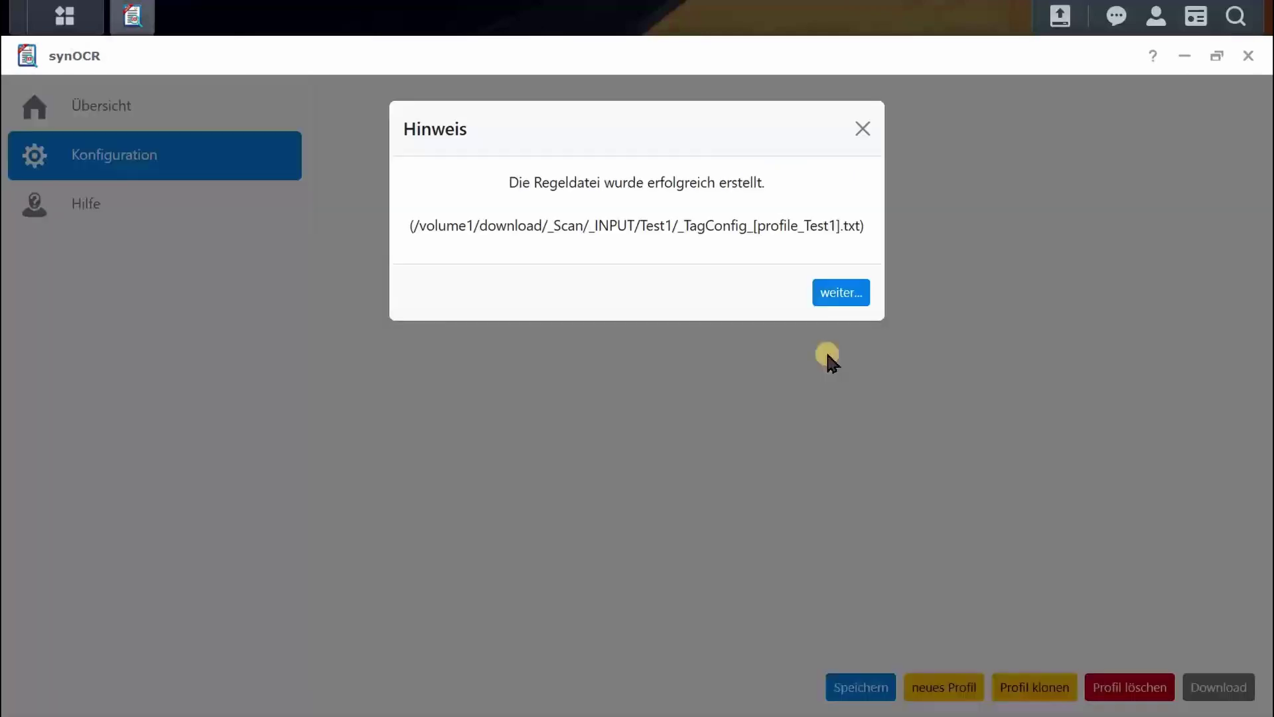
click(840, 293)
click(837, 294)
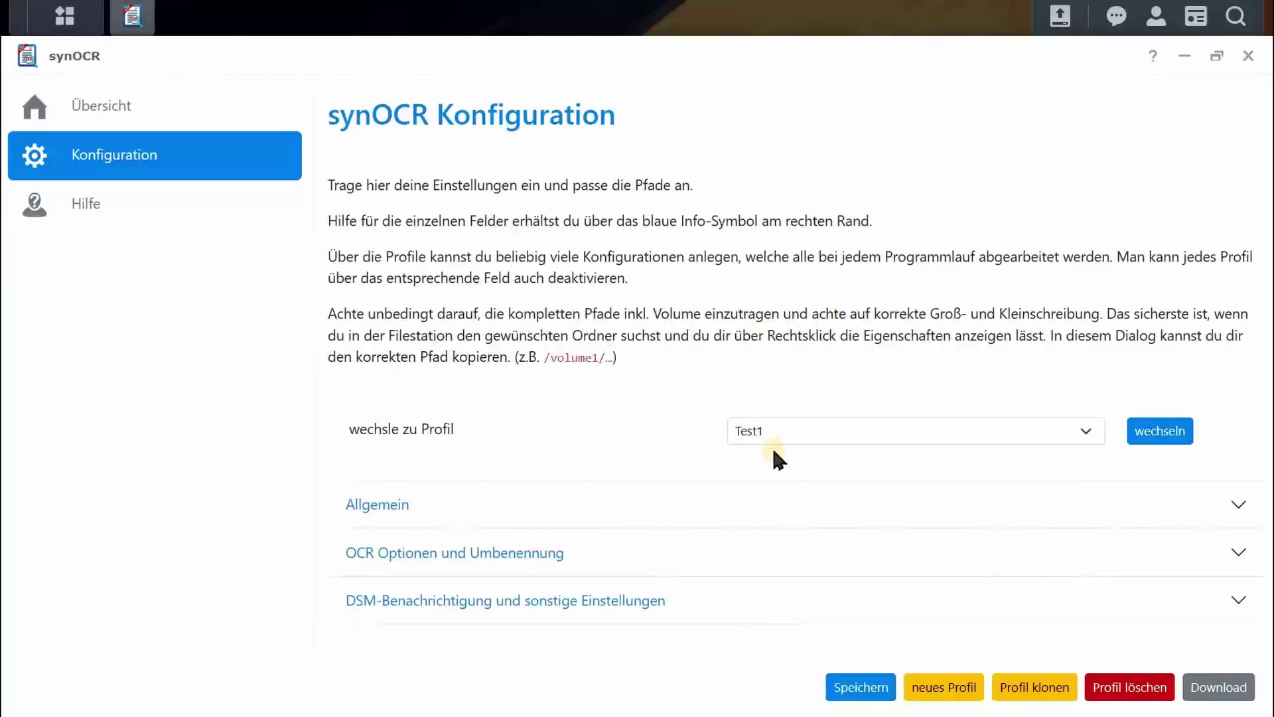
Step: Expand the OCR options of Test1 and check the rule file path in the zu suchende Tags field
click(1237, 553)
scroll(961, 482, down, 12)
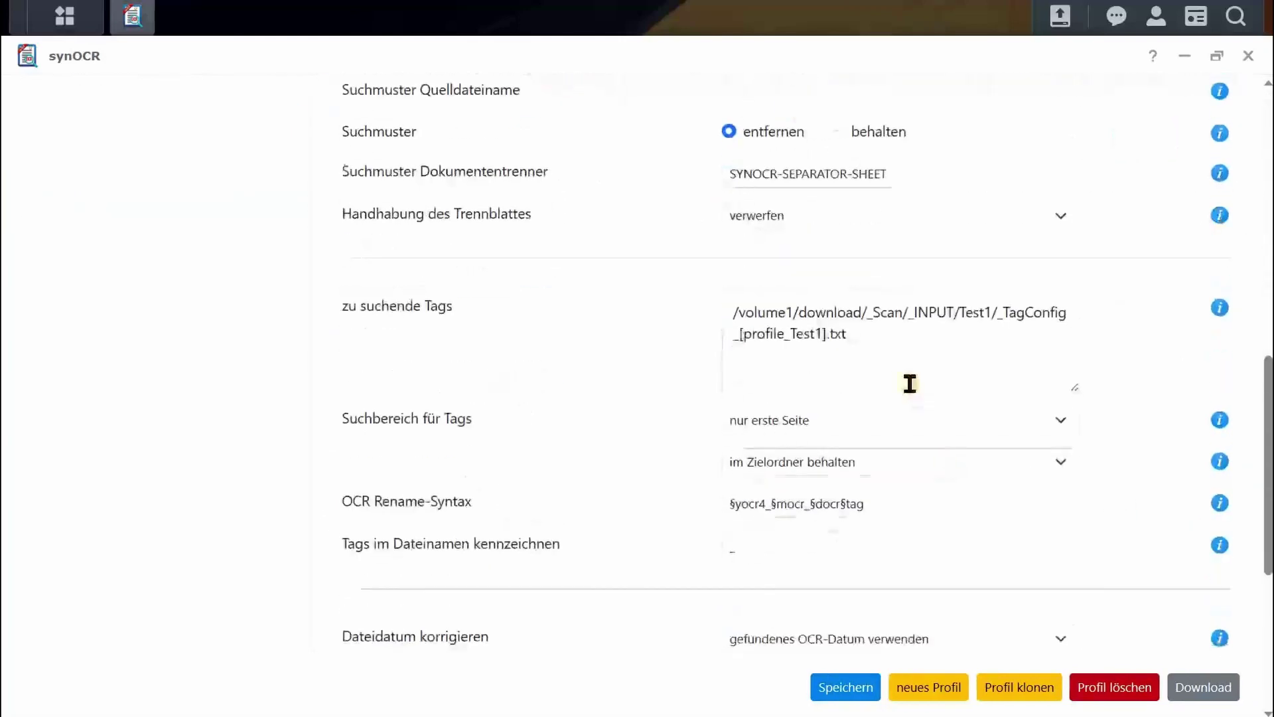
triple_click(877, 346)
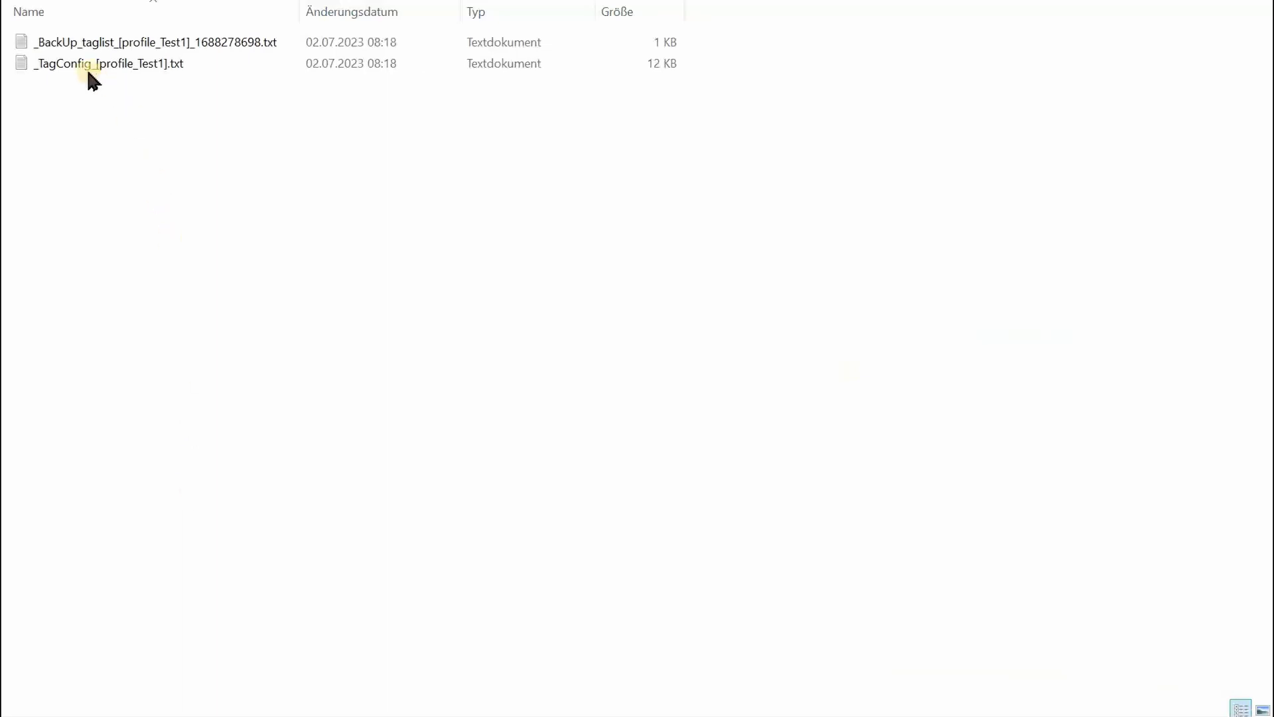
Step: In File Explorer, open _TagConfig_[profile_Test1].txt in the text editor and maximize its window
click(130, 66)
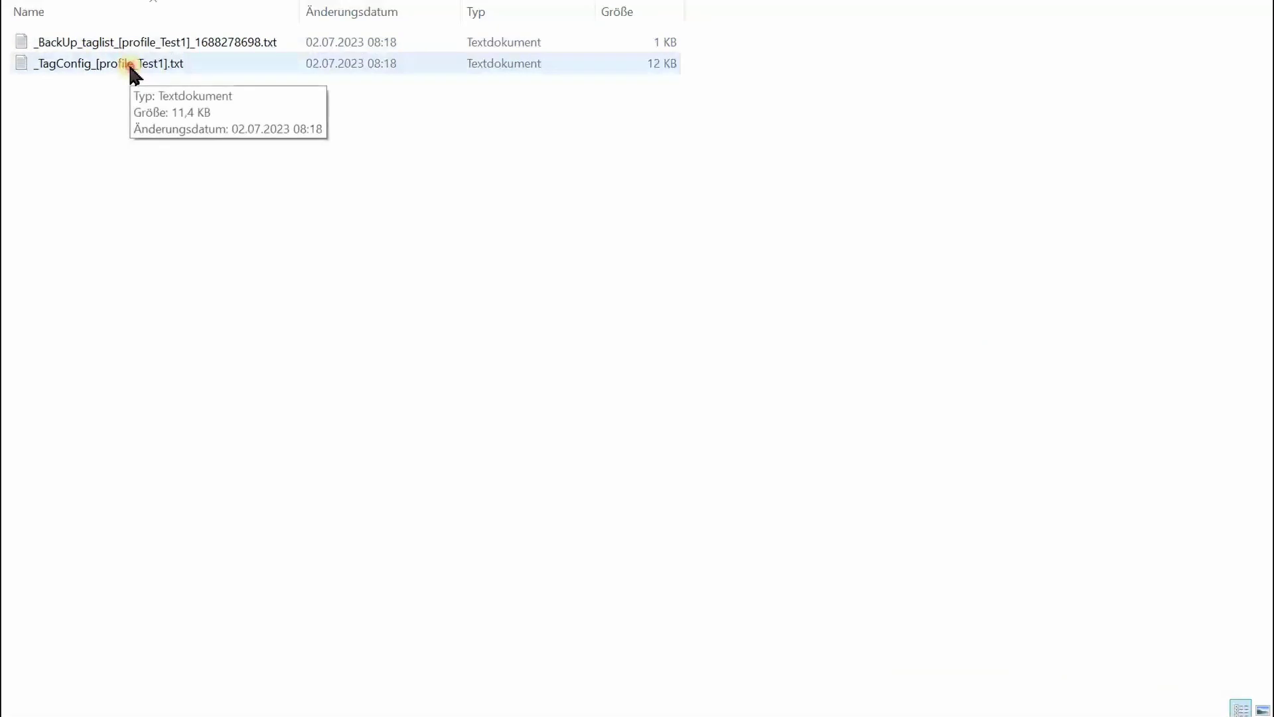
click(130, 67)
double_click(130, 67)
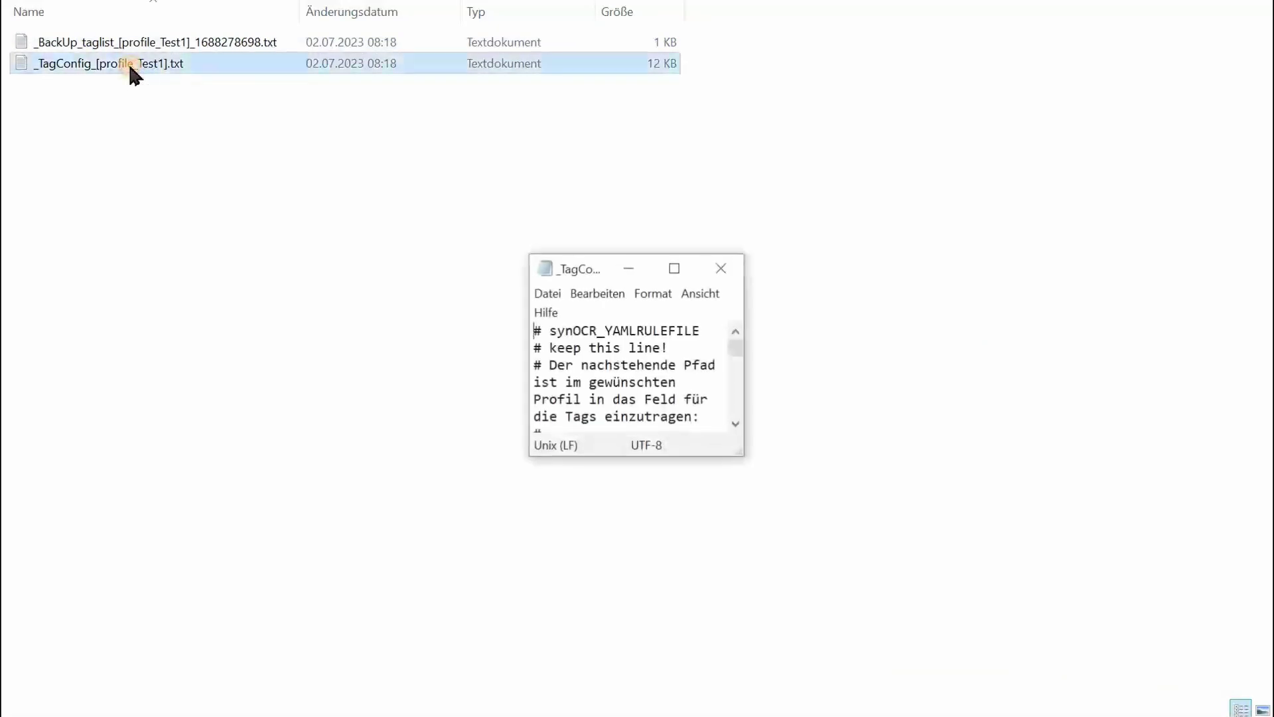
click(671, 265)
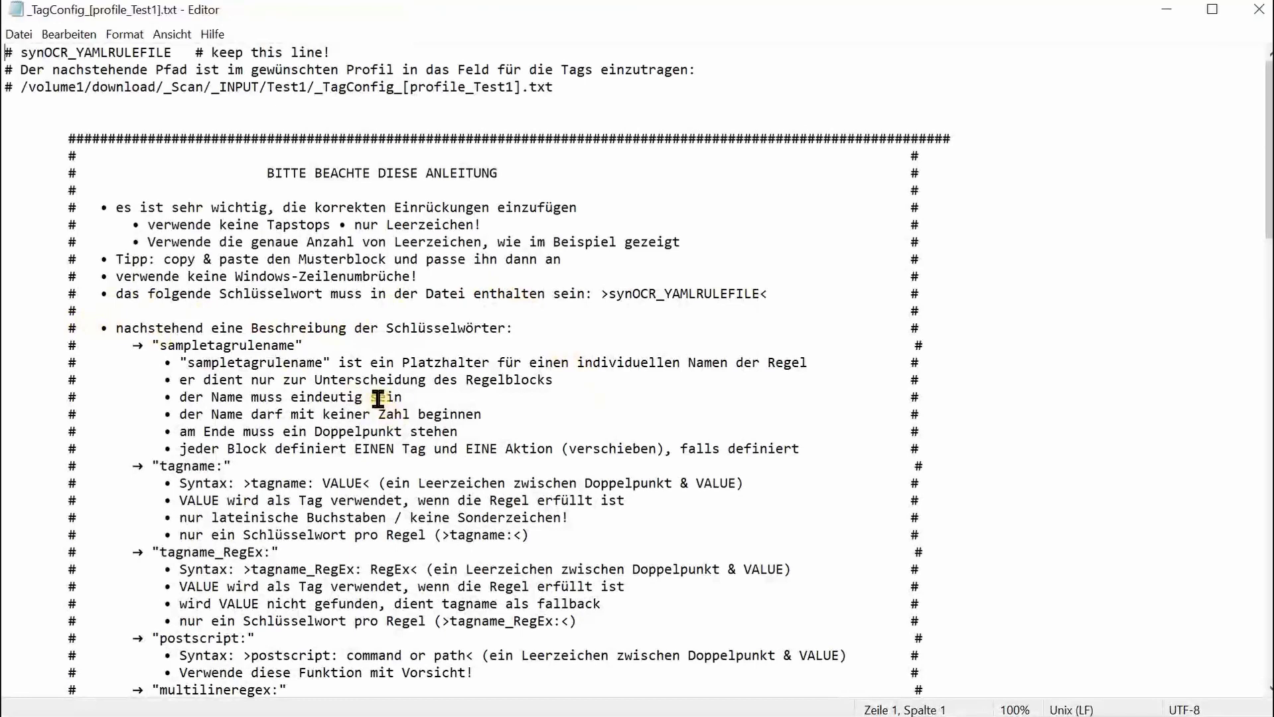
Step: Look through the rule file's keyword instructions and its sample tag rule
scroll(378, 398, down, 5)
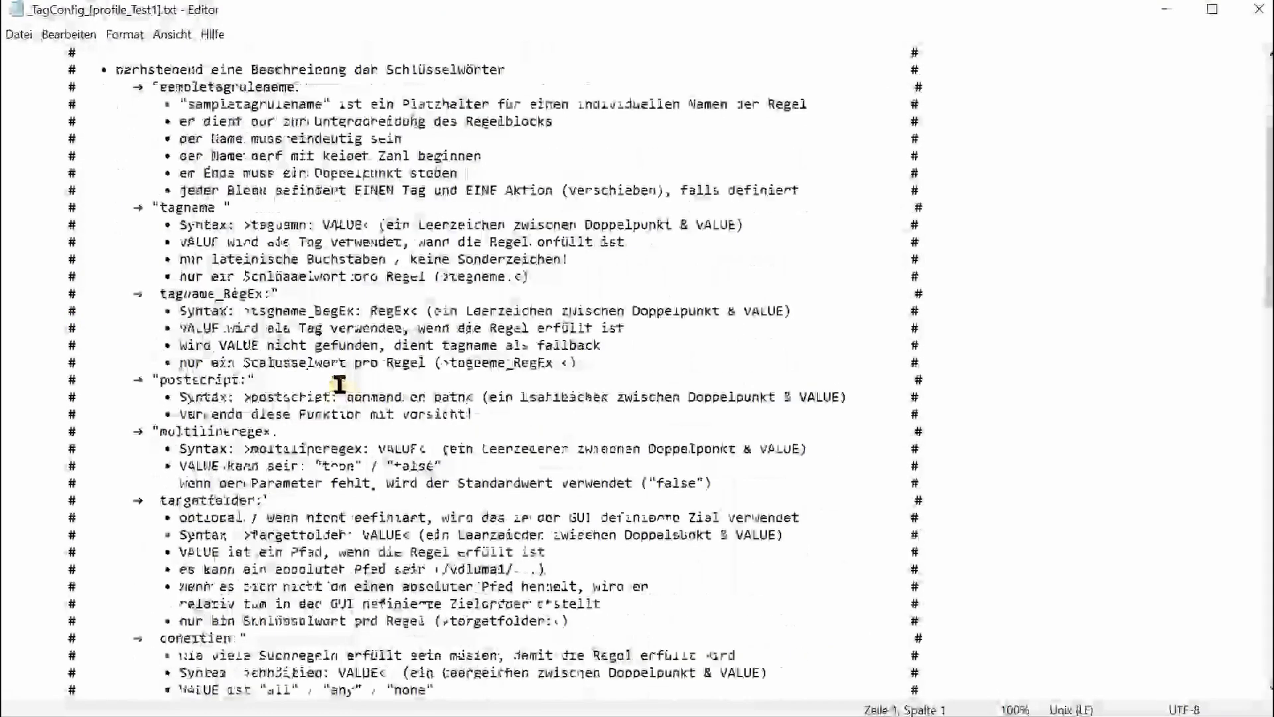
scroll(339, 385, down, 3)
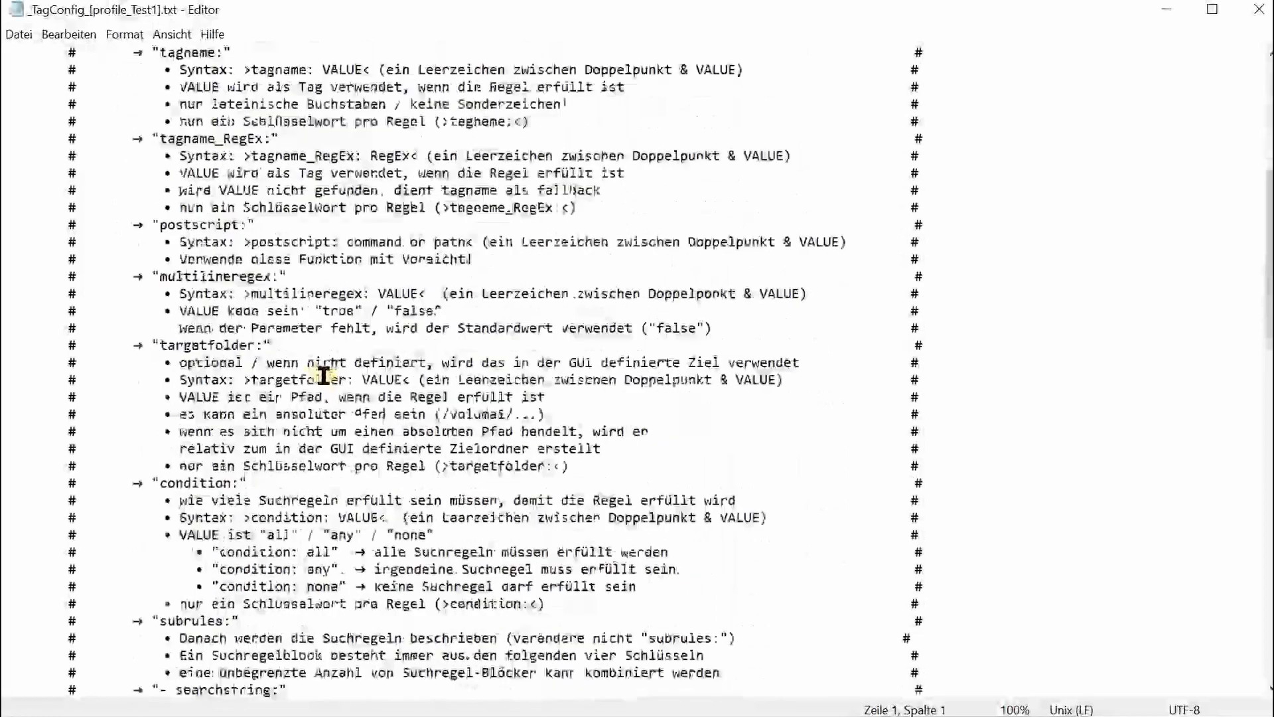
scroll(324, 376, down, 8)
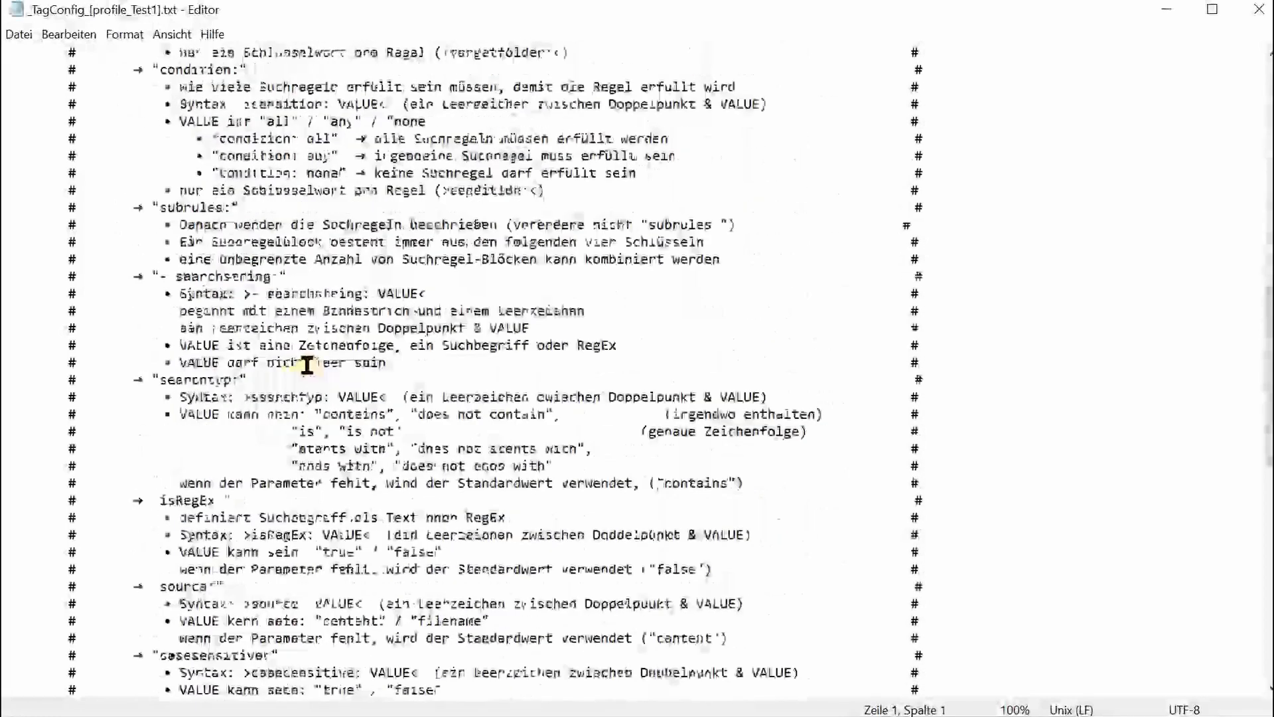
scroll(307, 364, down, 8)
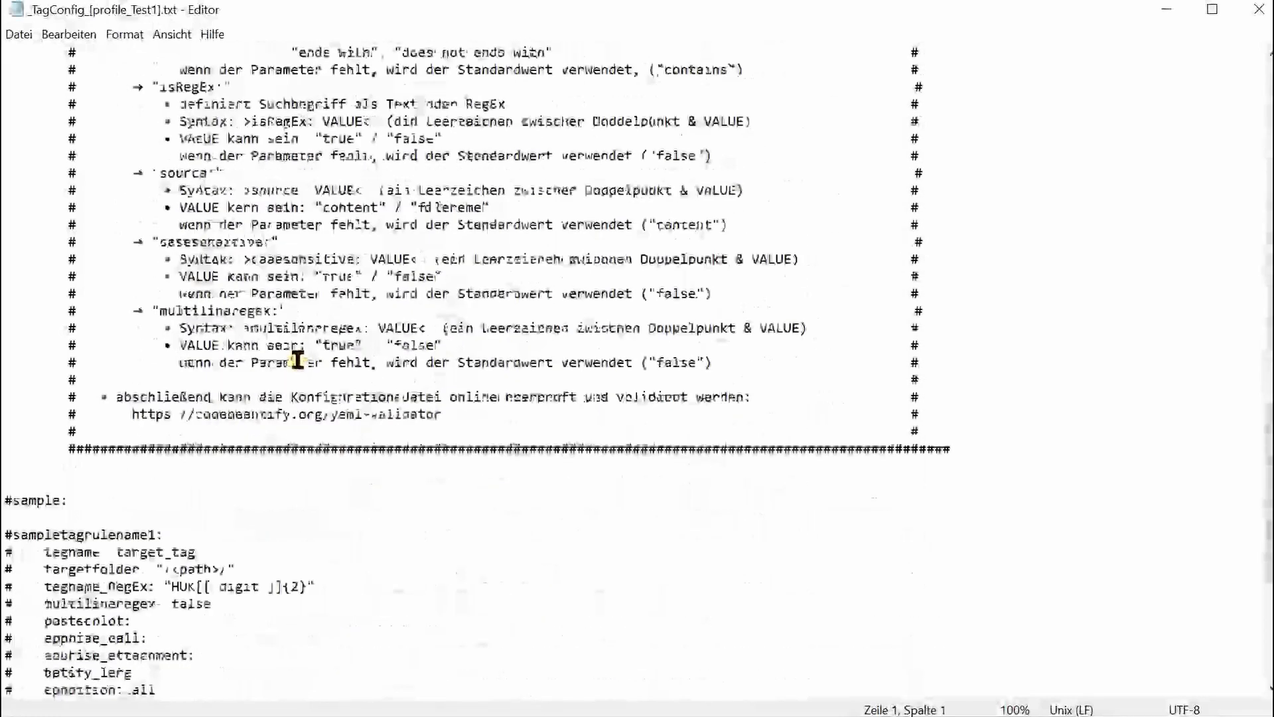
scroll(297, 360, down, 7)
scroll(298, 360, up, 3)
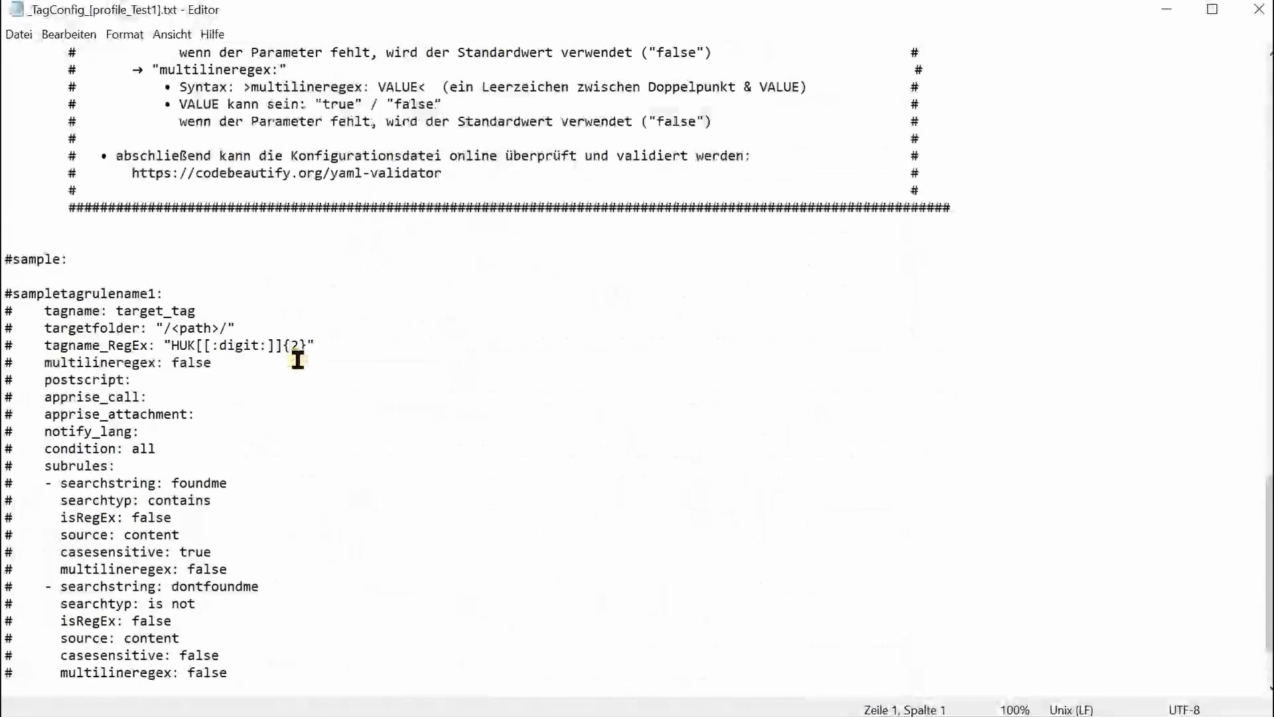
scroll(298, 360, up, 3)
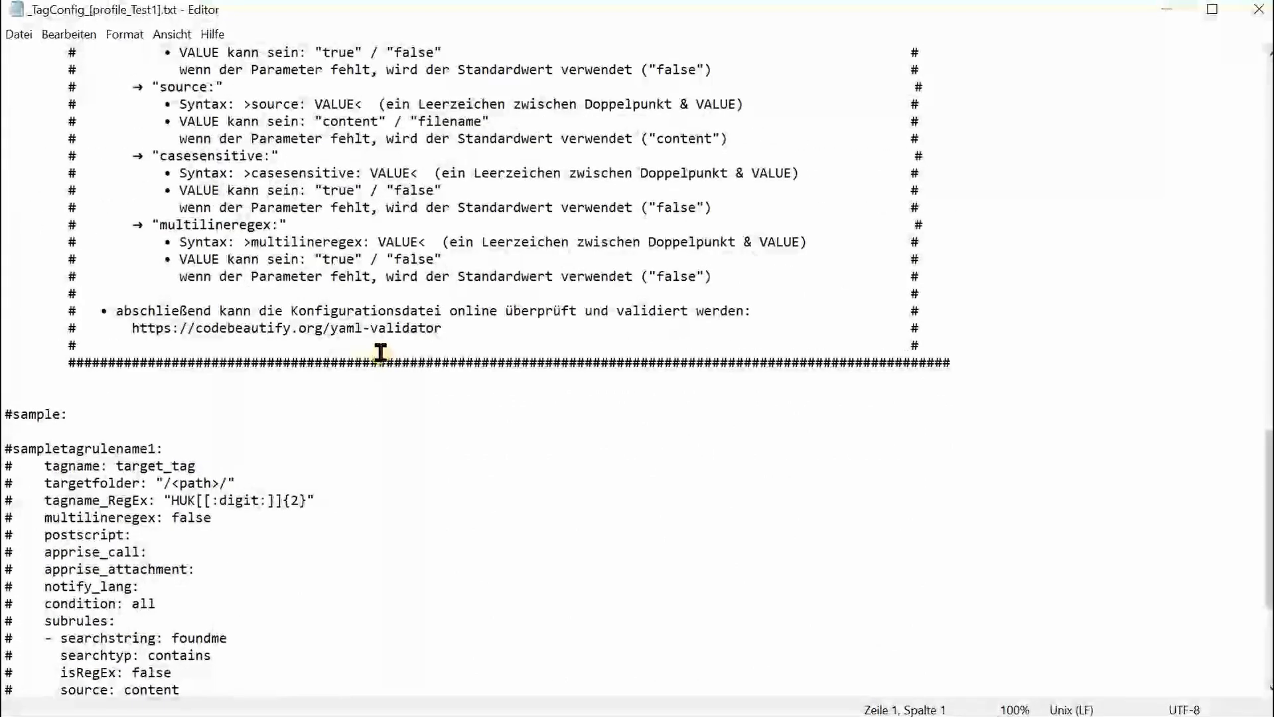
Step: Review the condition, subrules and searchtyp keyword explanations and highlight the complete sampletagrulename1 block in the rule file
scroll(380, 352, up, 7)
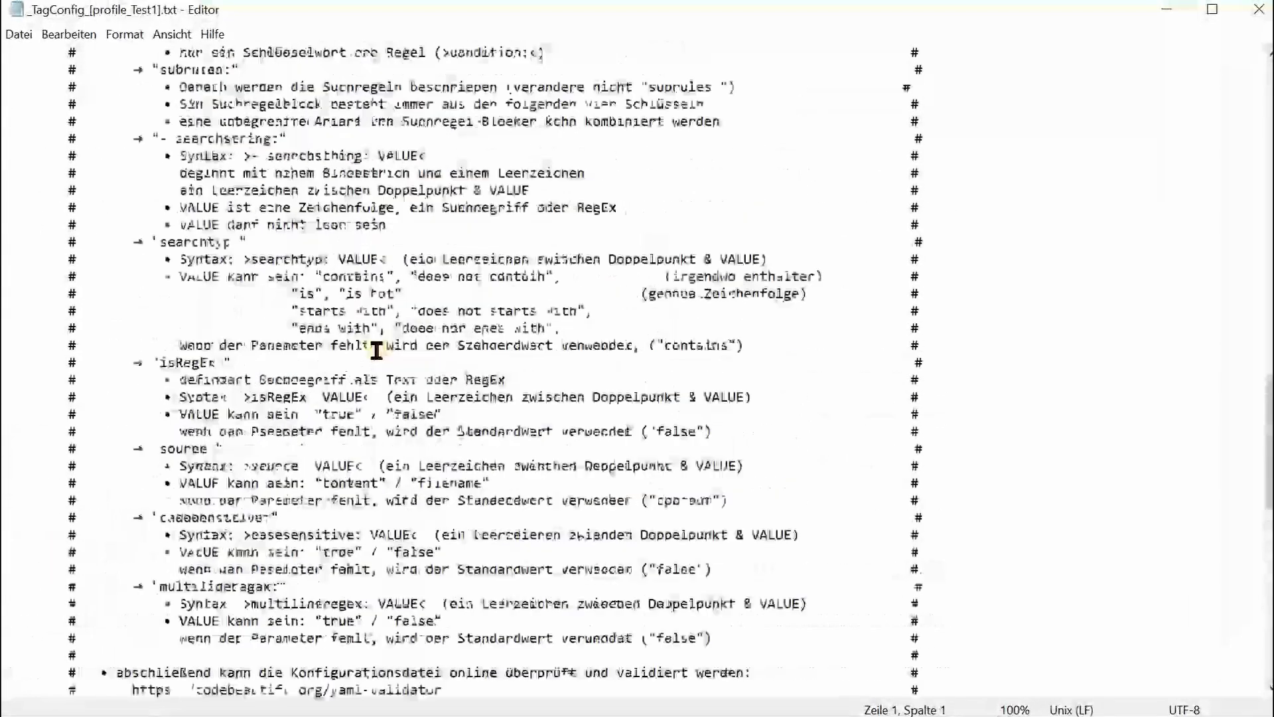
scroll(378, 351, up, 4)
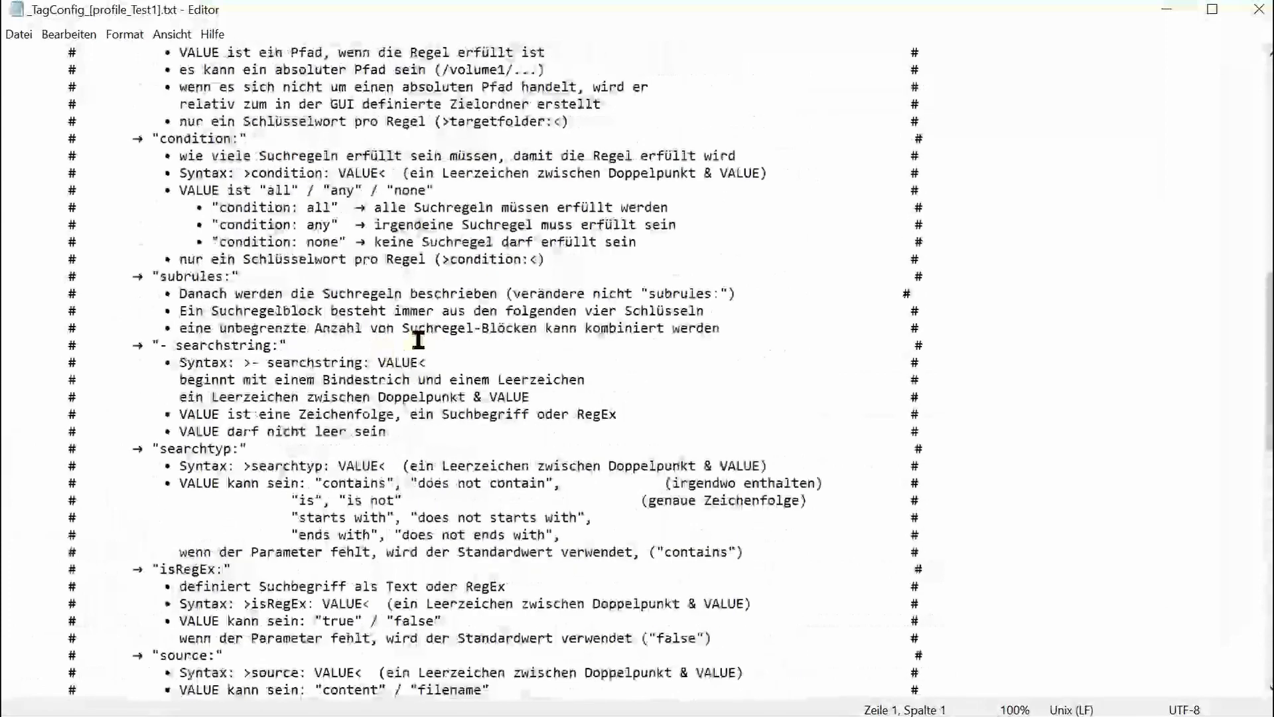
scroll(383, 352, down, 8)
scroll(207, 460, down, 5)
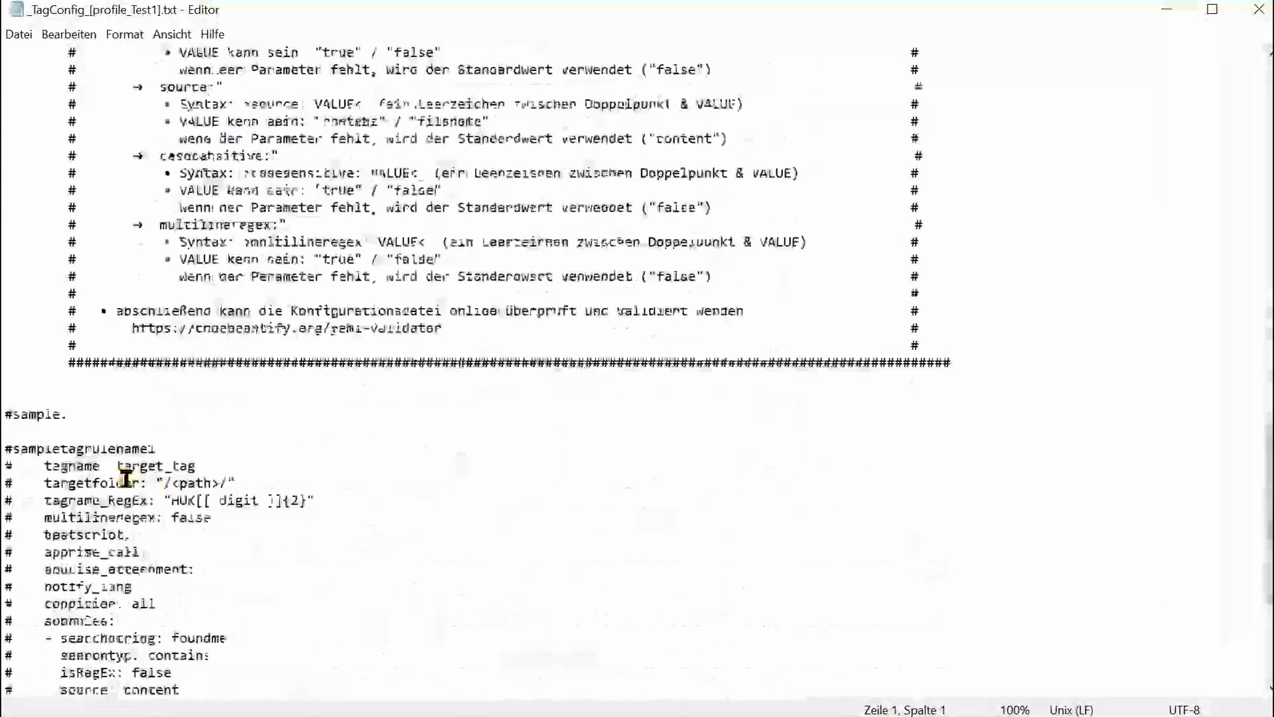
drag(6, 349, 243, 690)
drag(241, 578, 259, 571)
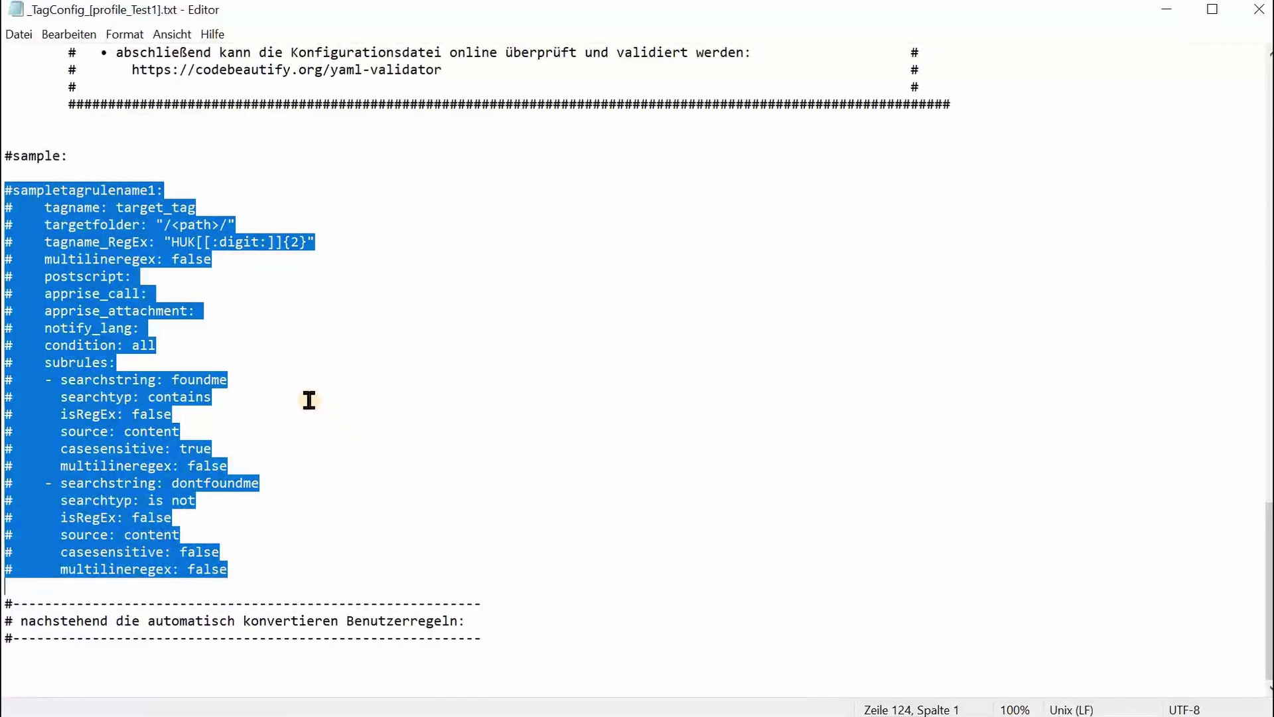
click(323, 371)
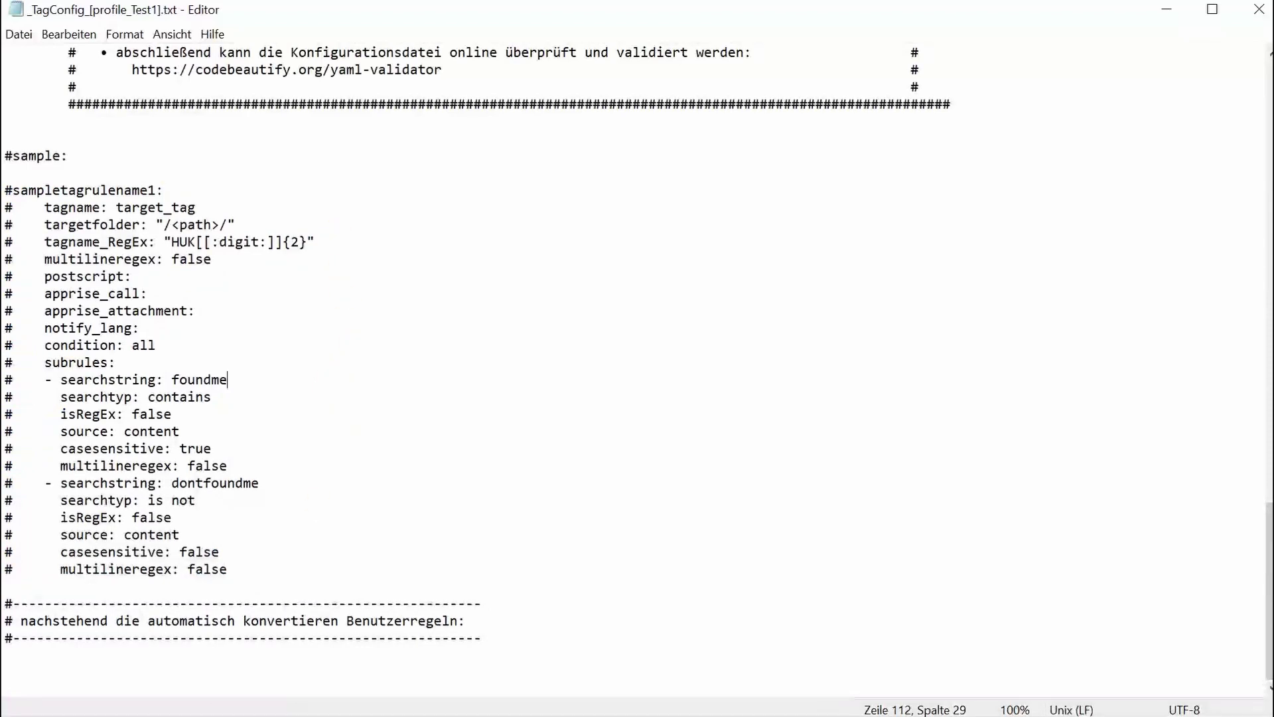
Step: Switch to the synOCR documentation page and read the YAML keyword descriptions from synOCR_YAMLRULEFILE to searchtyp
key(alt+Tab)
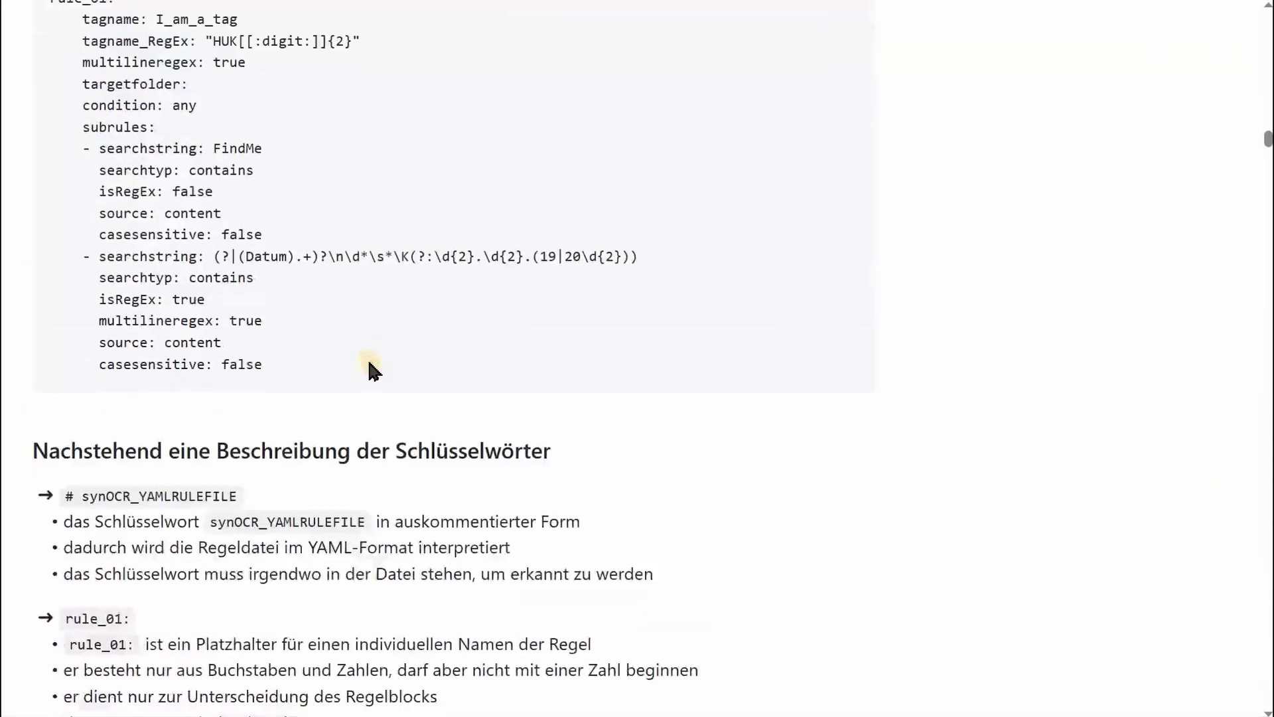
scroll(369, 369, down, 6)
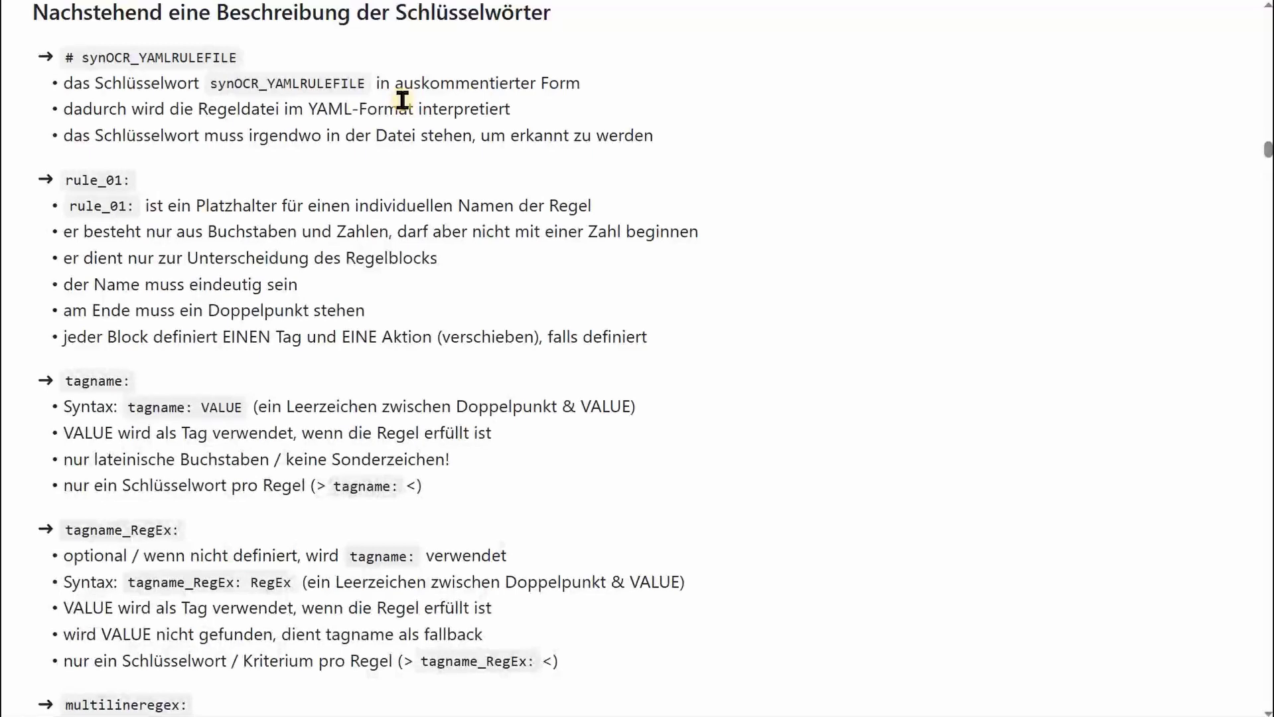
triple_click(253, 397)
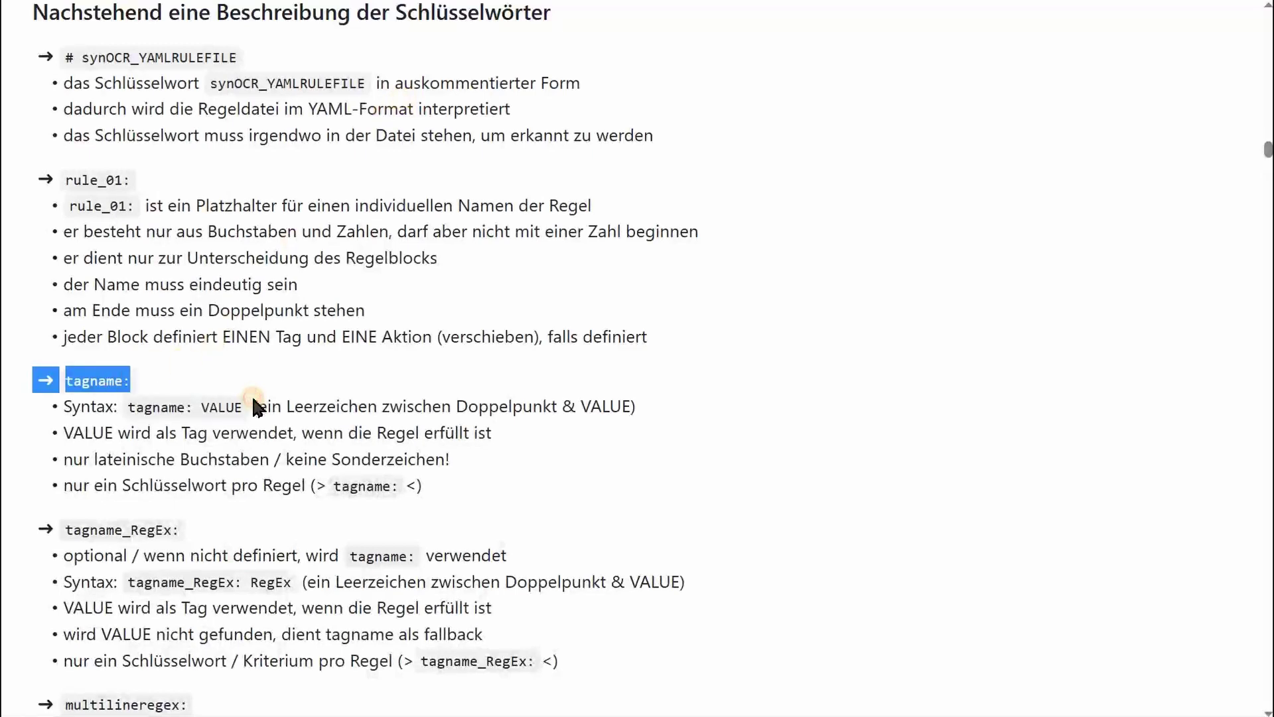
drag(252, 394, 250, 394)
scroll(252, 395, down, 10)
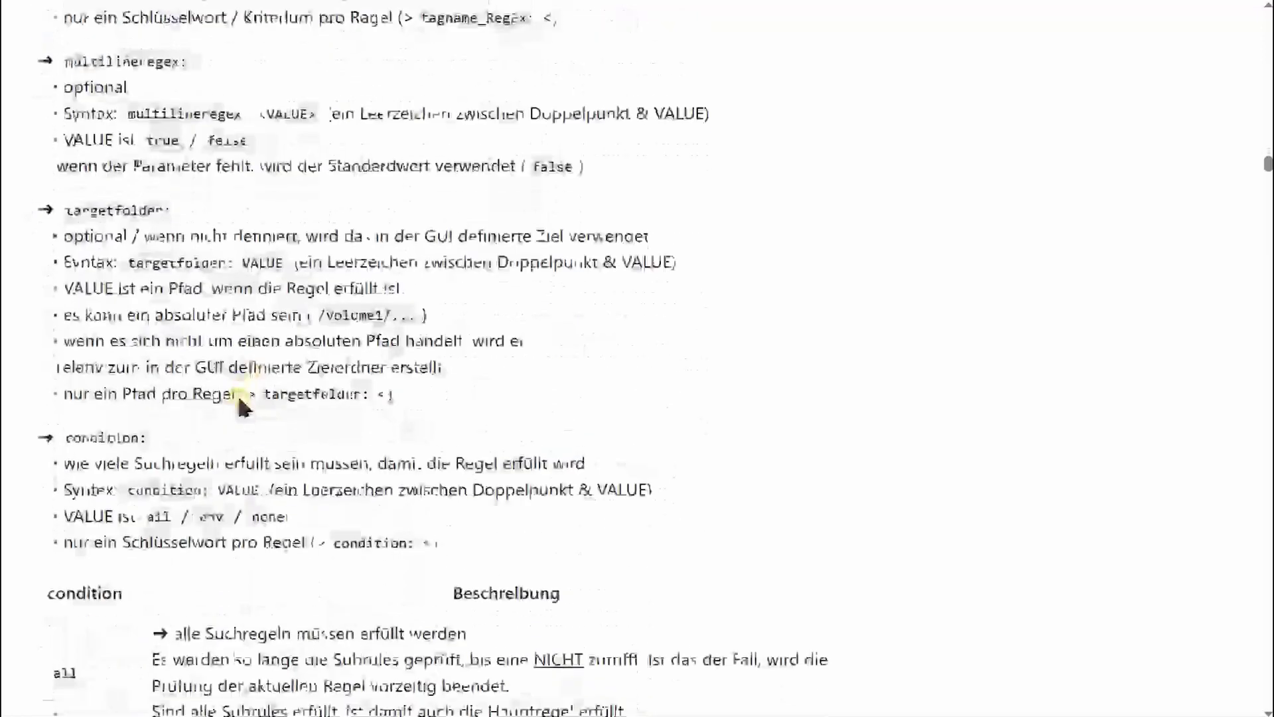
scroll(237, 392, down, 5)
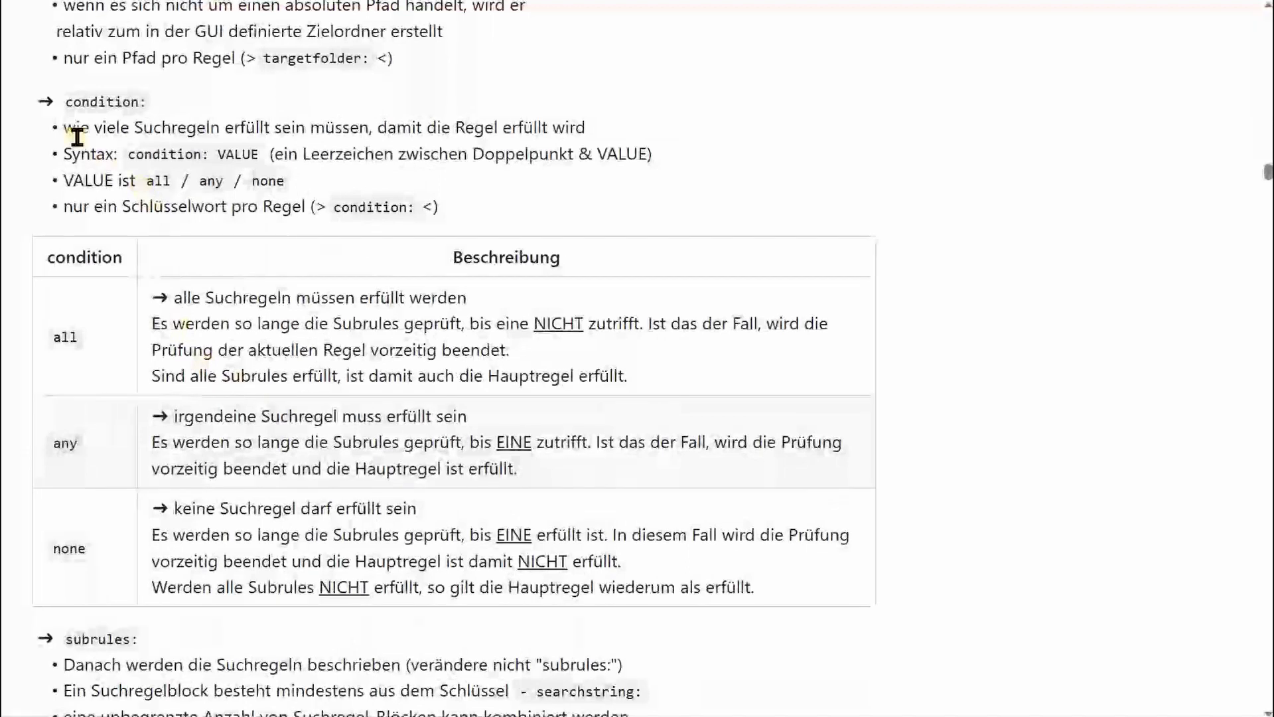
scroll(229, 392, down, 7)
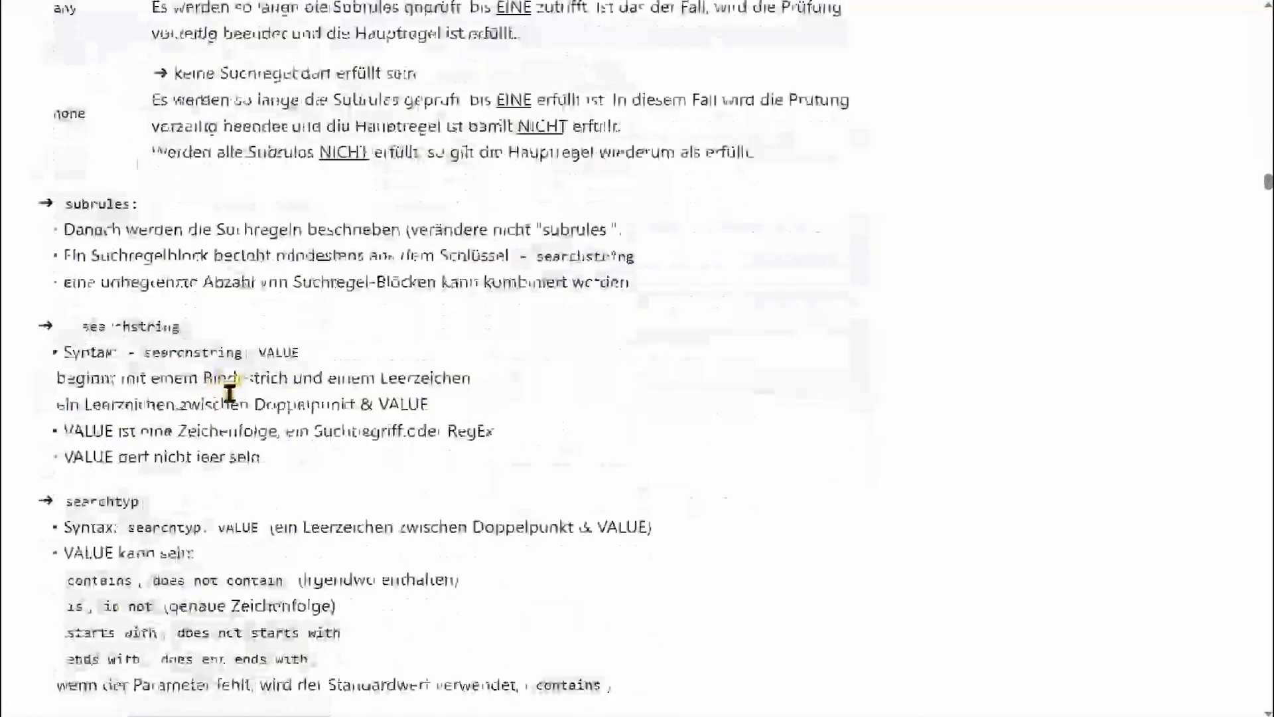
scroll(255, 393, down, 3)
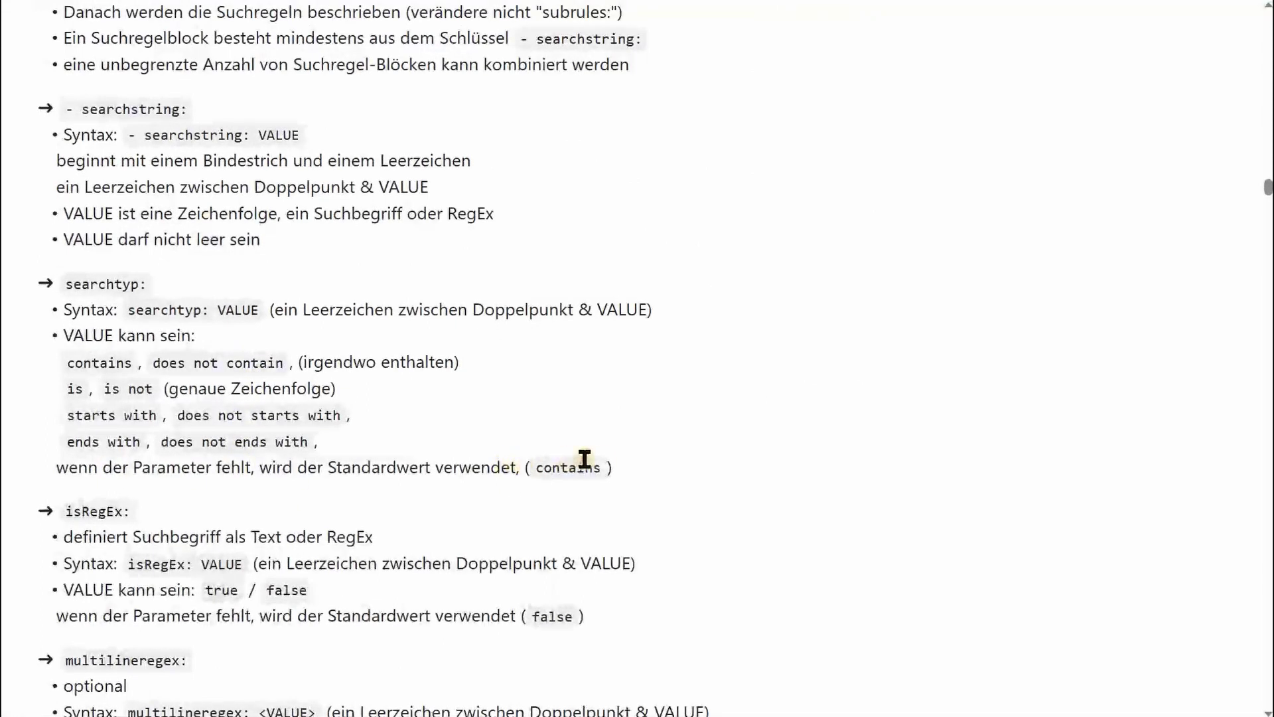
drag(633, 468, 531, 467)
drag(328, 467, 667, 483)
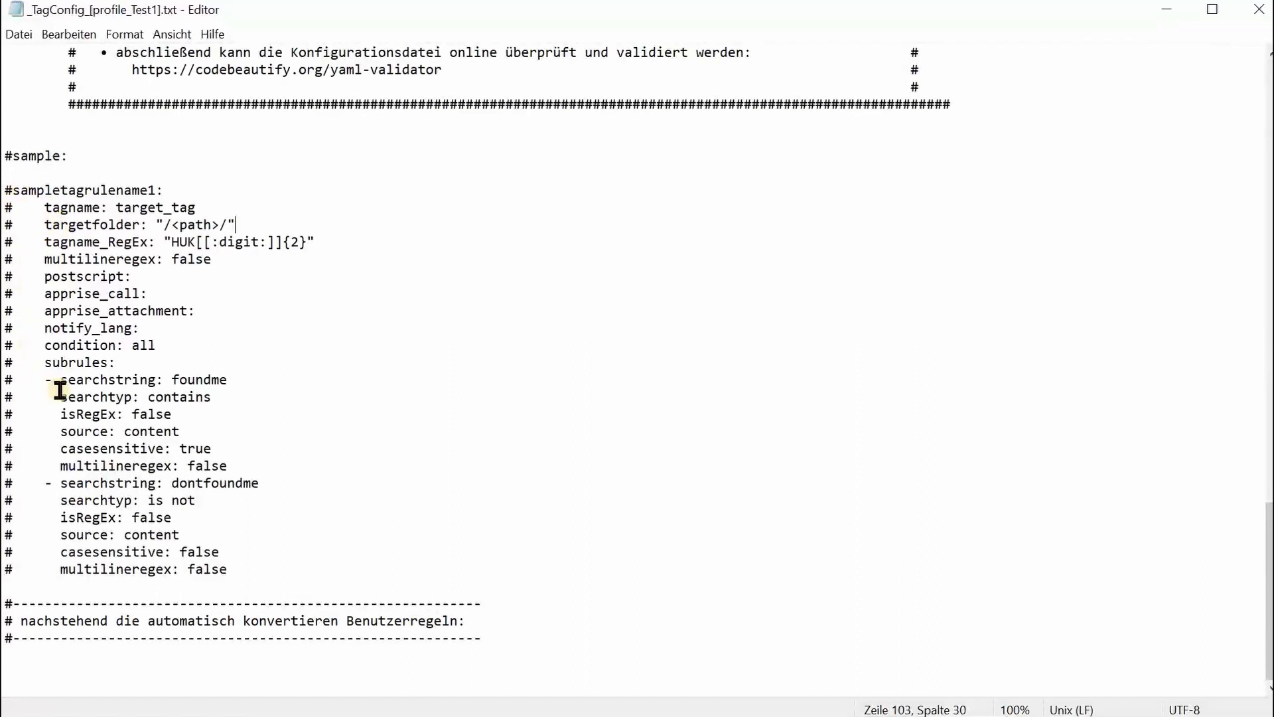
Step: In the text editor's sample rule, examine how the tagname relates to the foundme subrule and the additional dontfoundme subrule
drag(41, 205, 222, 208)
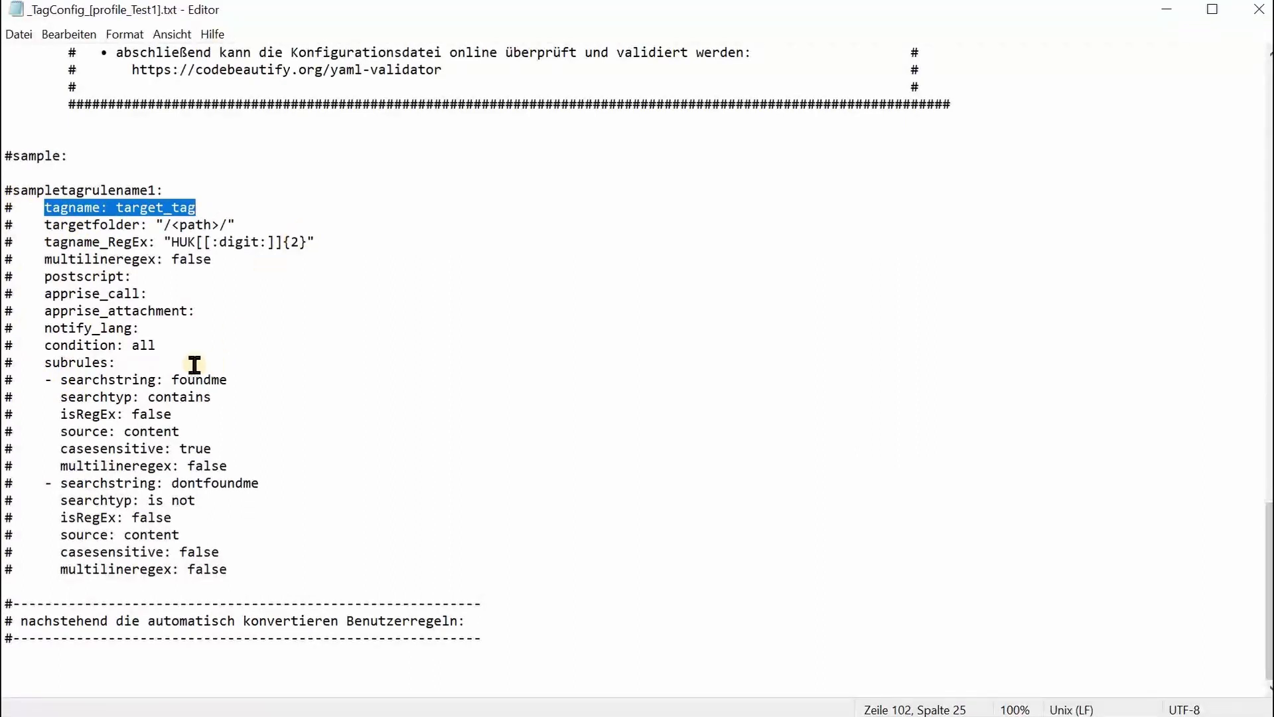
drag(60, 382, 229, 382)
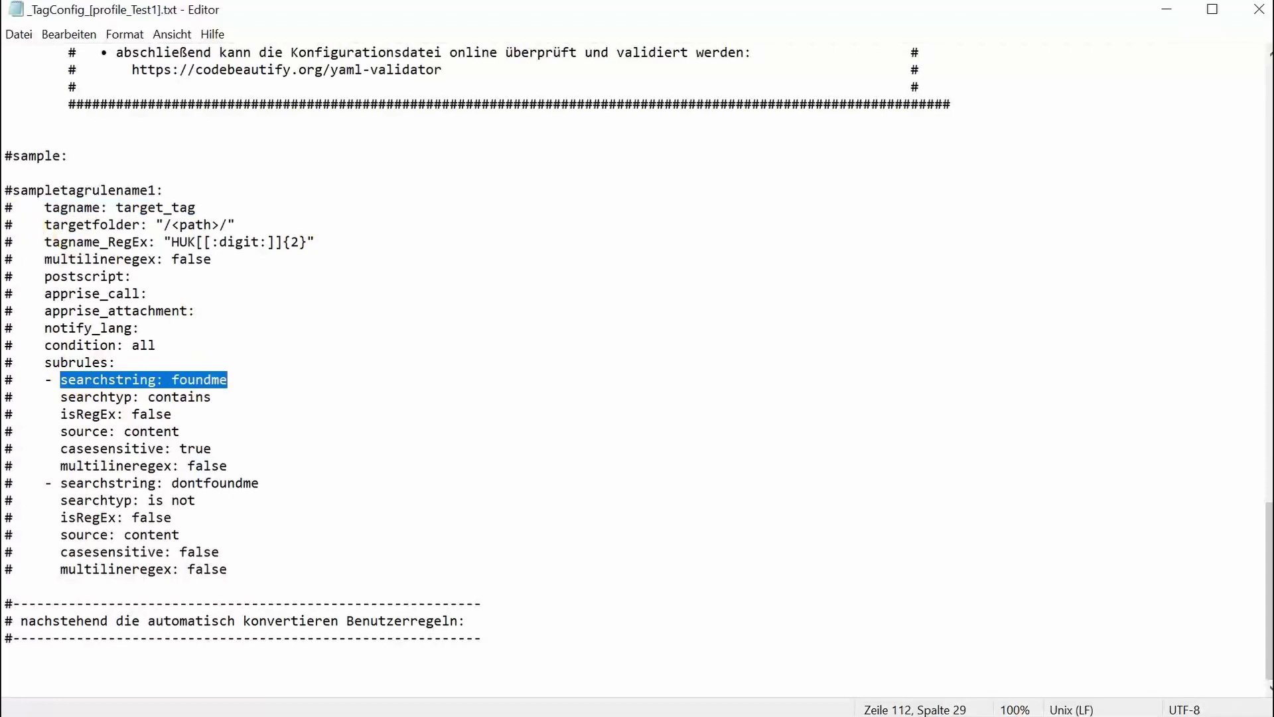
drag(4, 189, 253, 459)
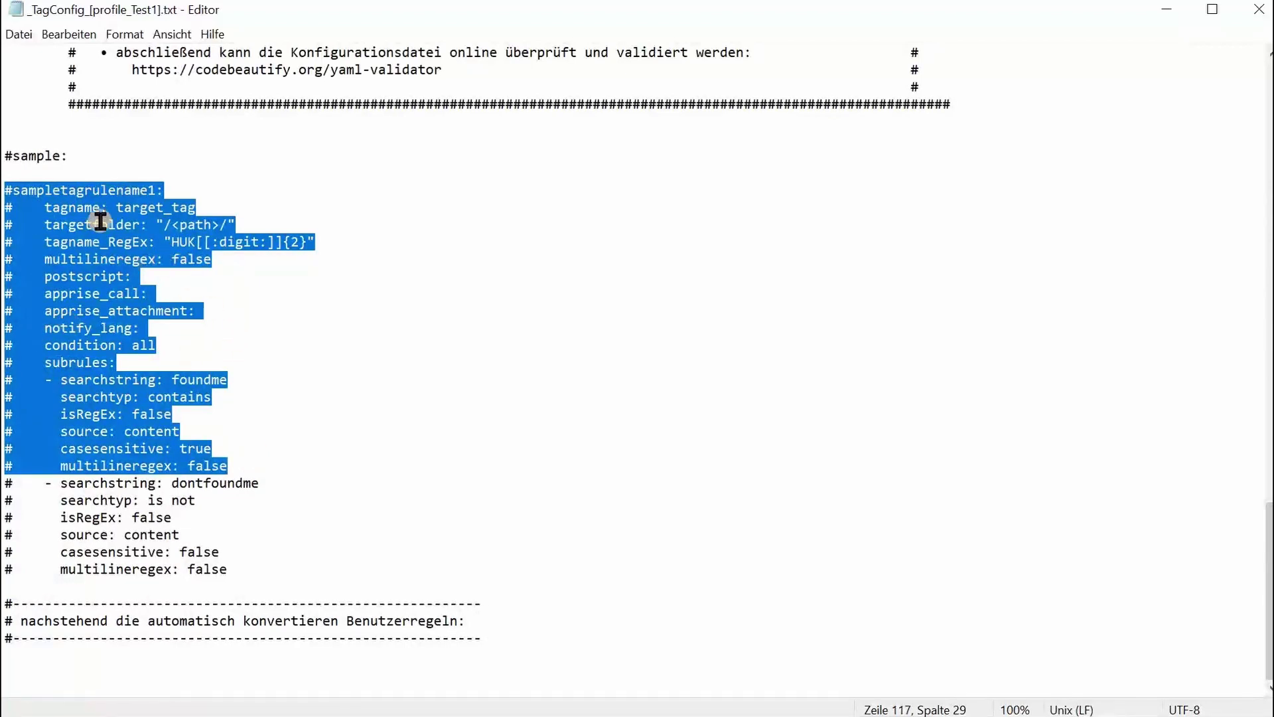
click(149, 221)
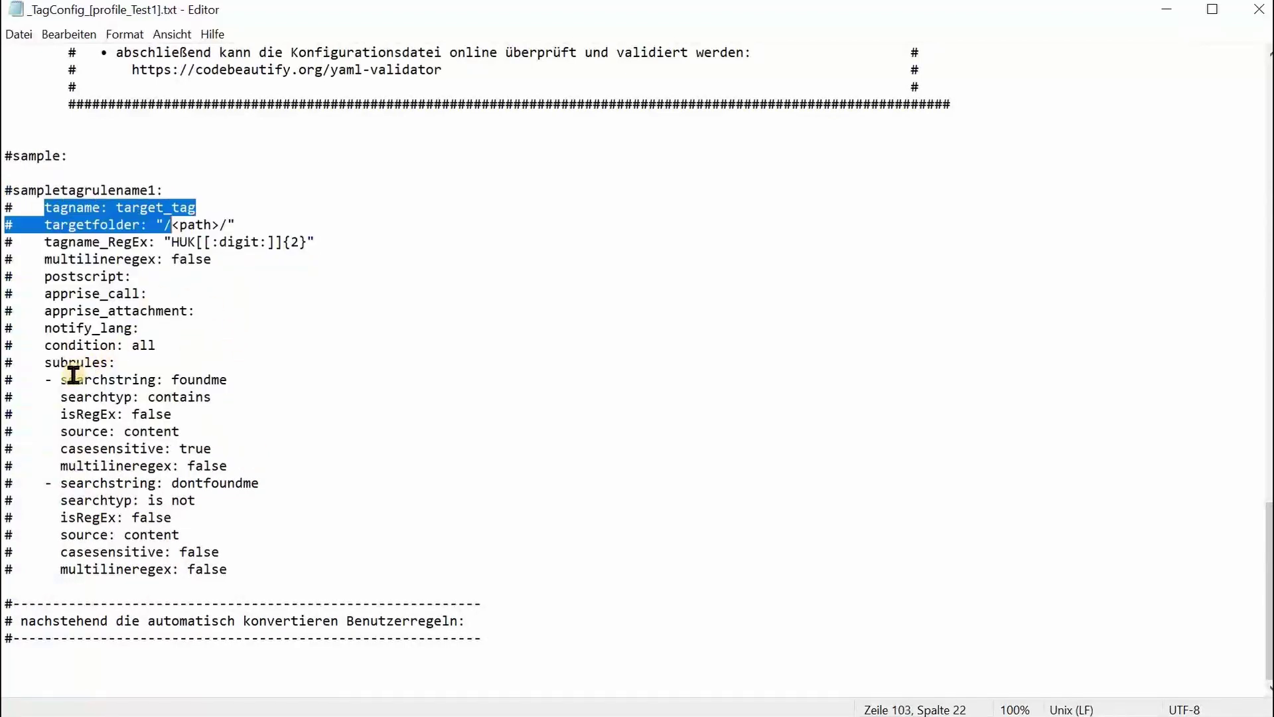
drag(69, 378, 212, 382)
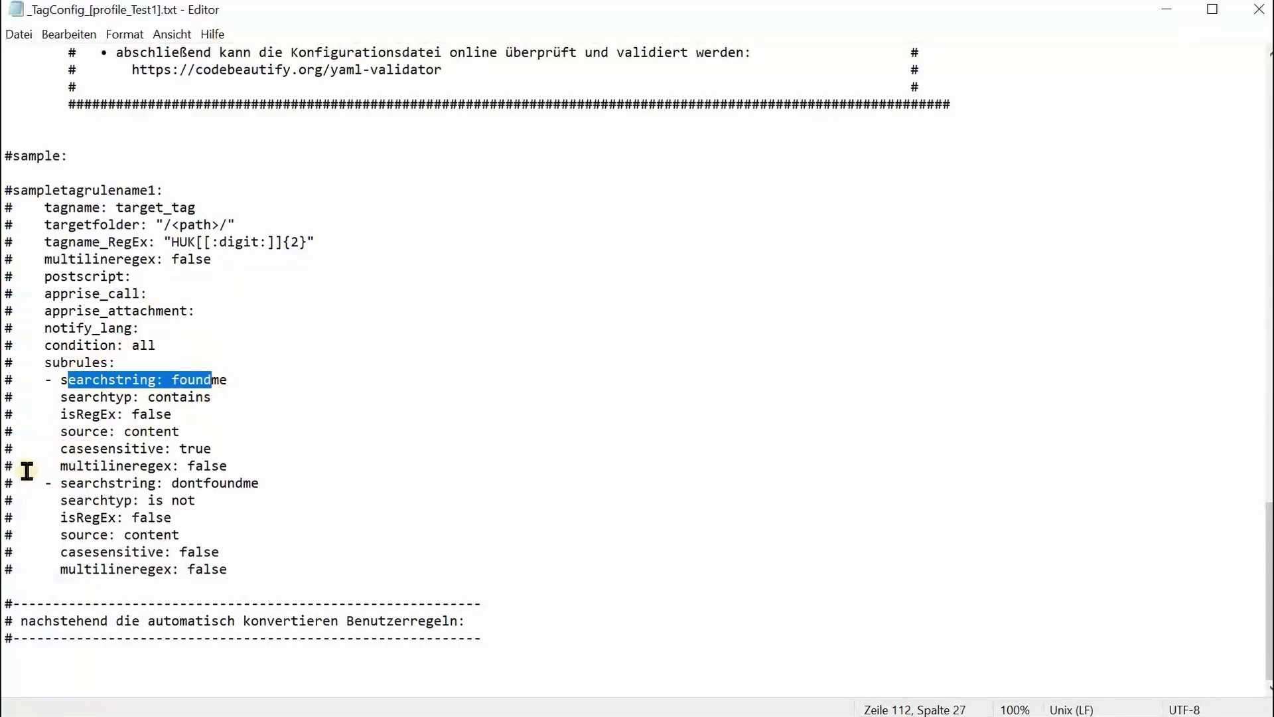
drag(8, 481, 227, 569)
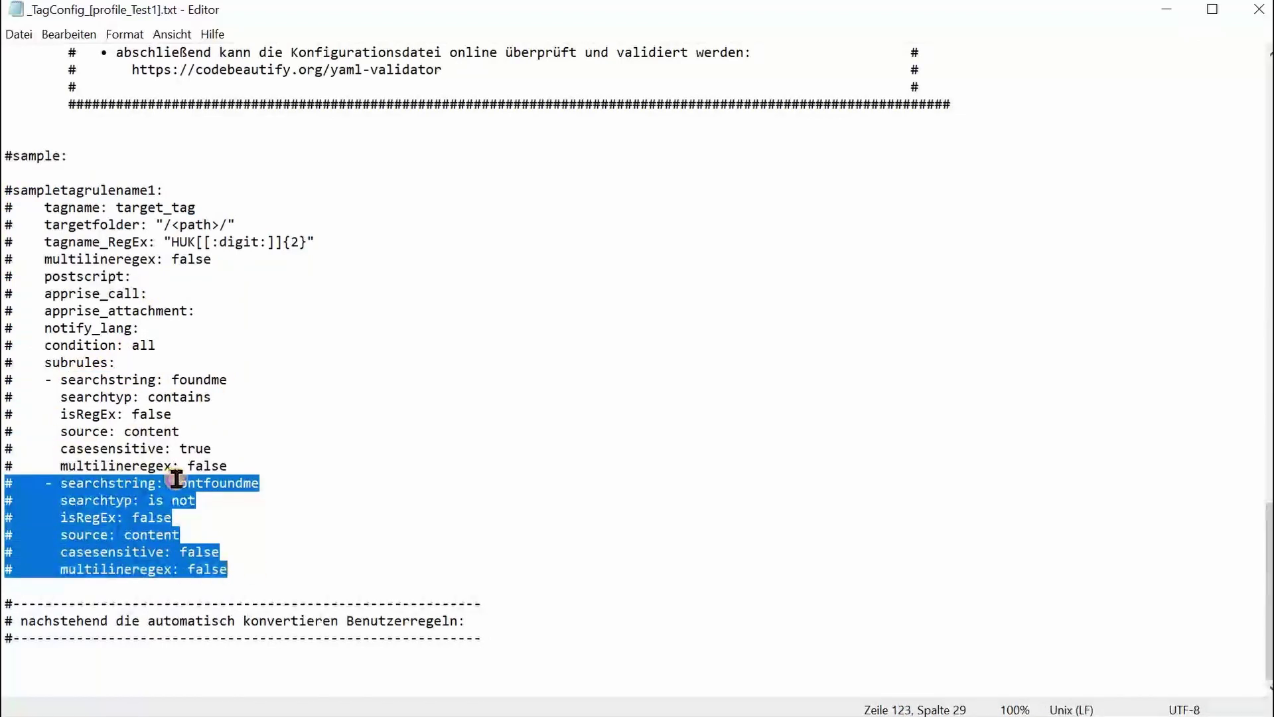
click(171, 483)
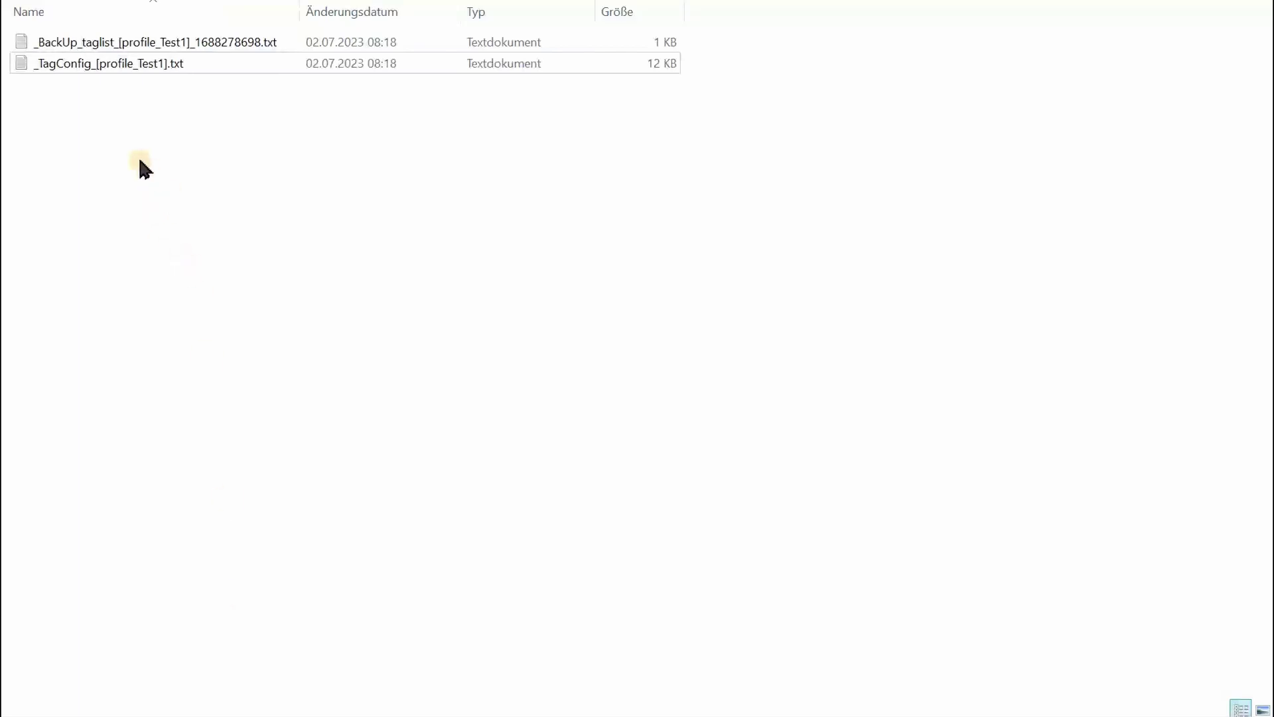
Step: In File Explorer, duplicate _TagConfig_[profile_Test1].txt within the same folder
click(65, 67)
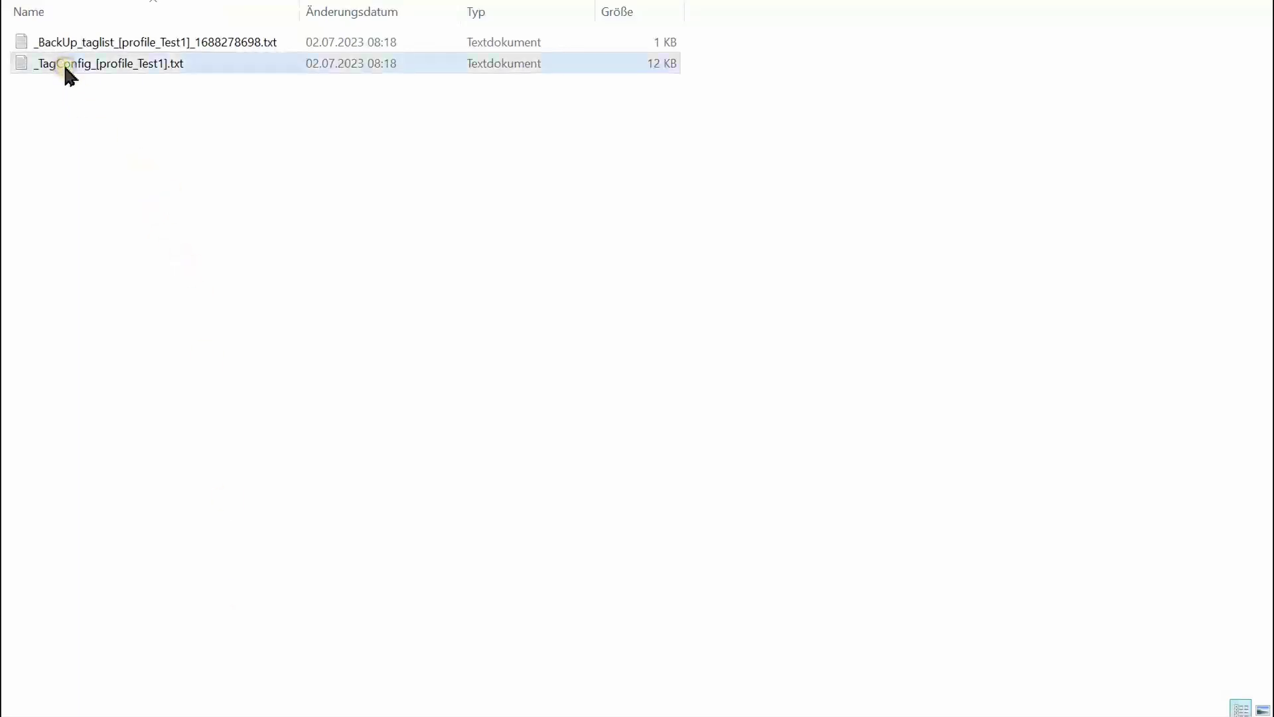
right_click(65, 66)
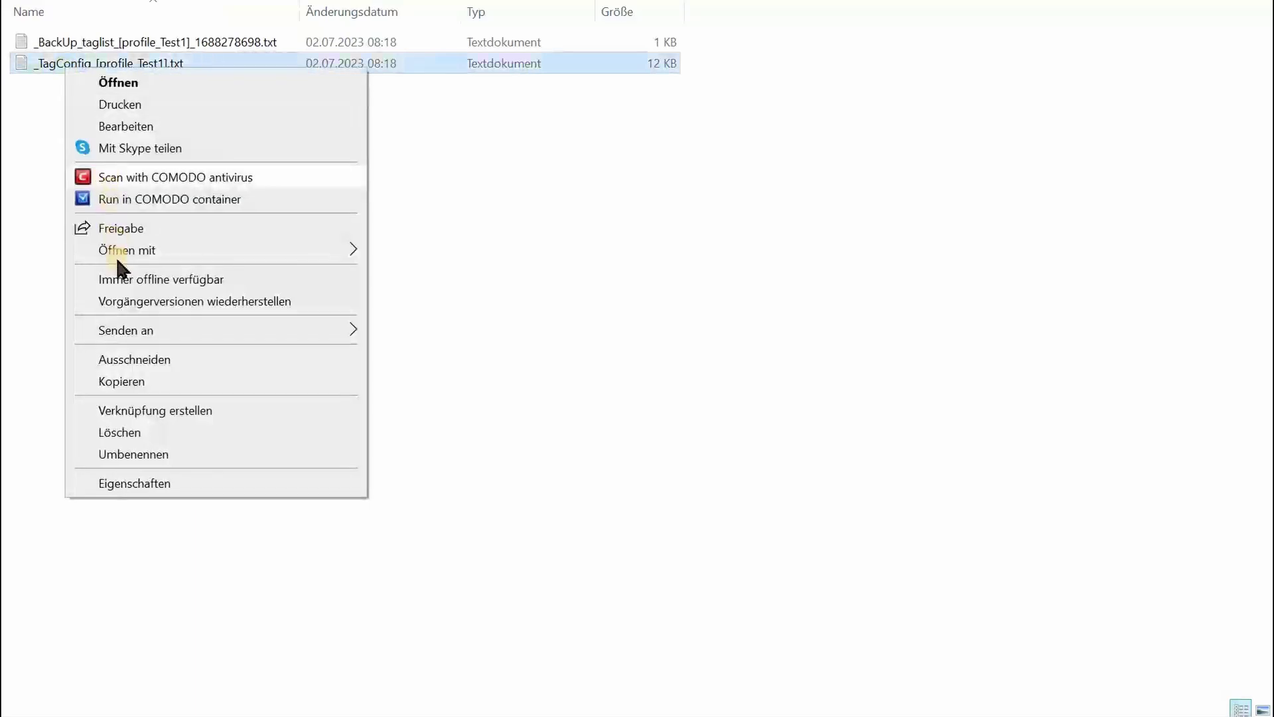
click(142, 384)
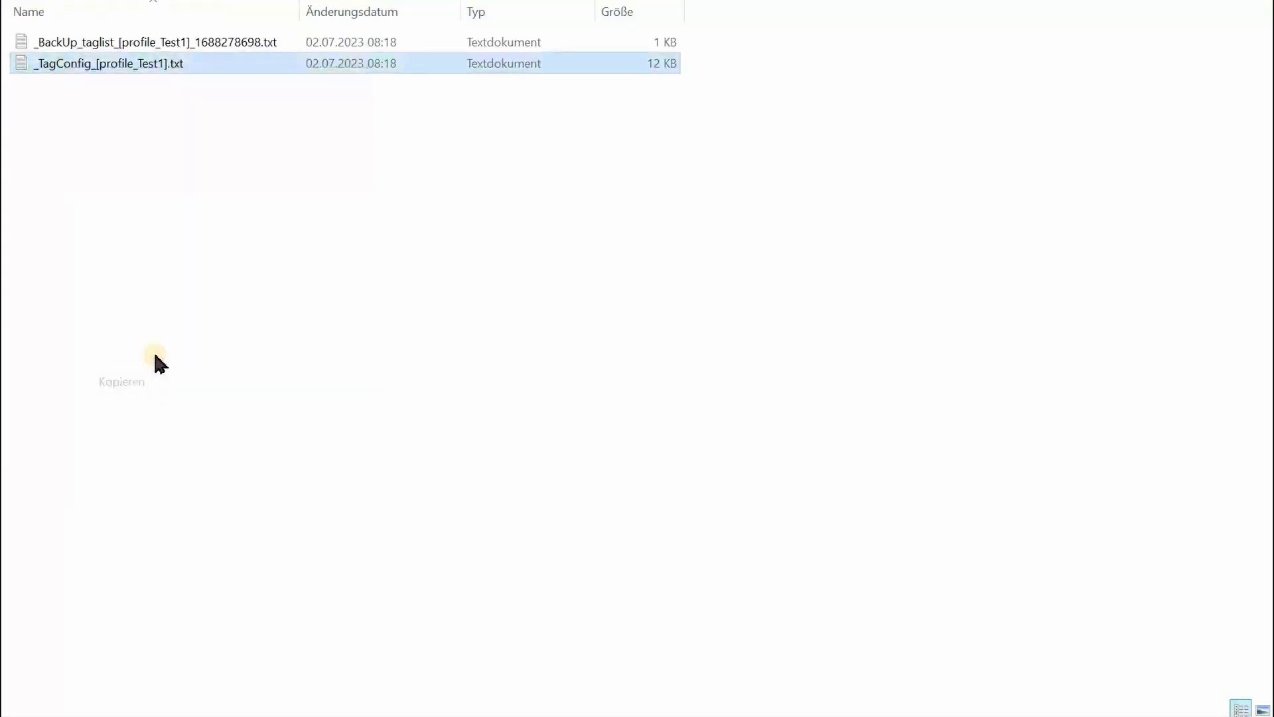
right_click(163, 304)
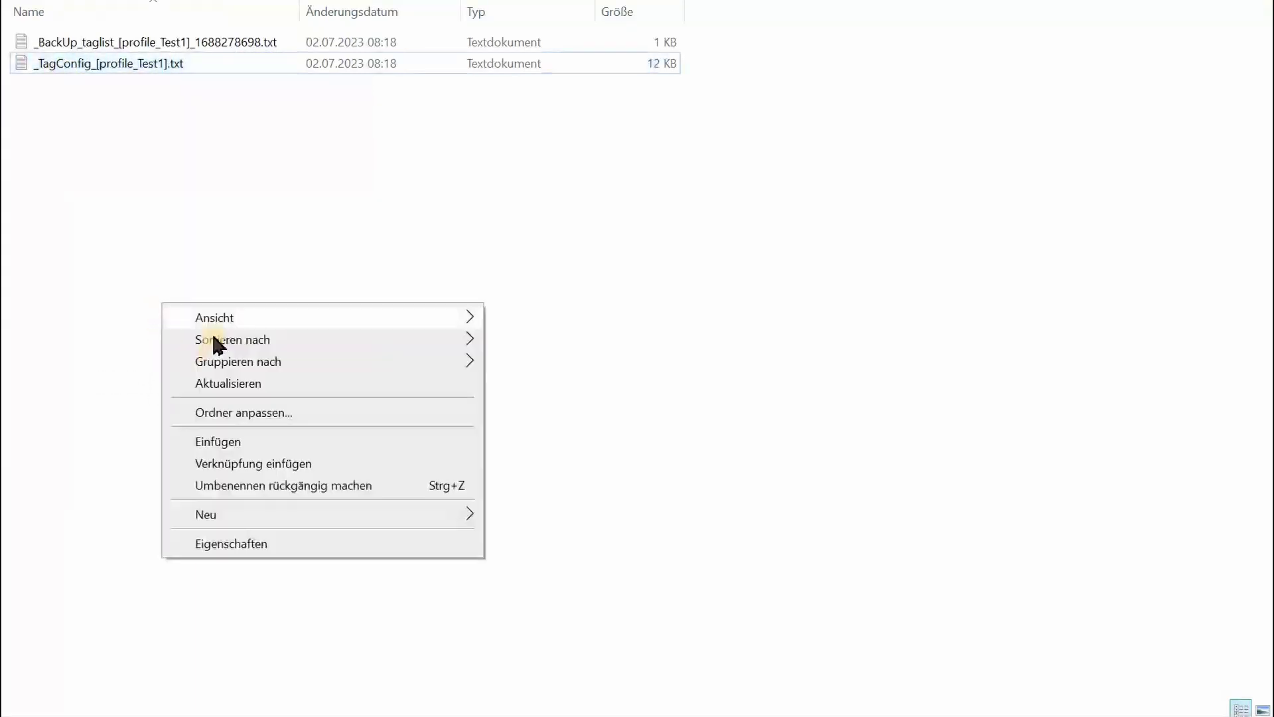
click(217, 440)
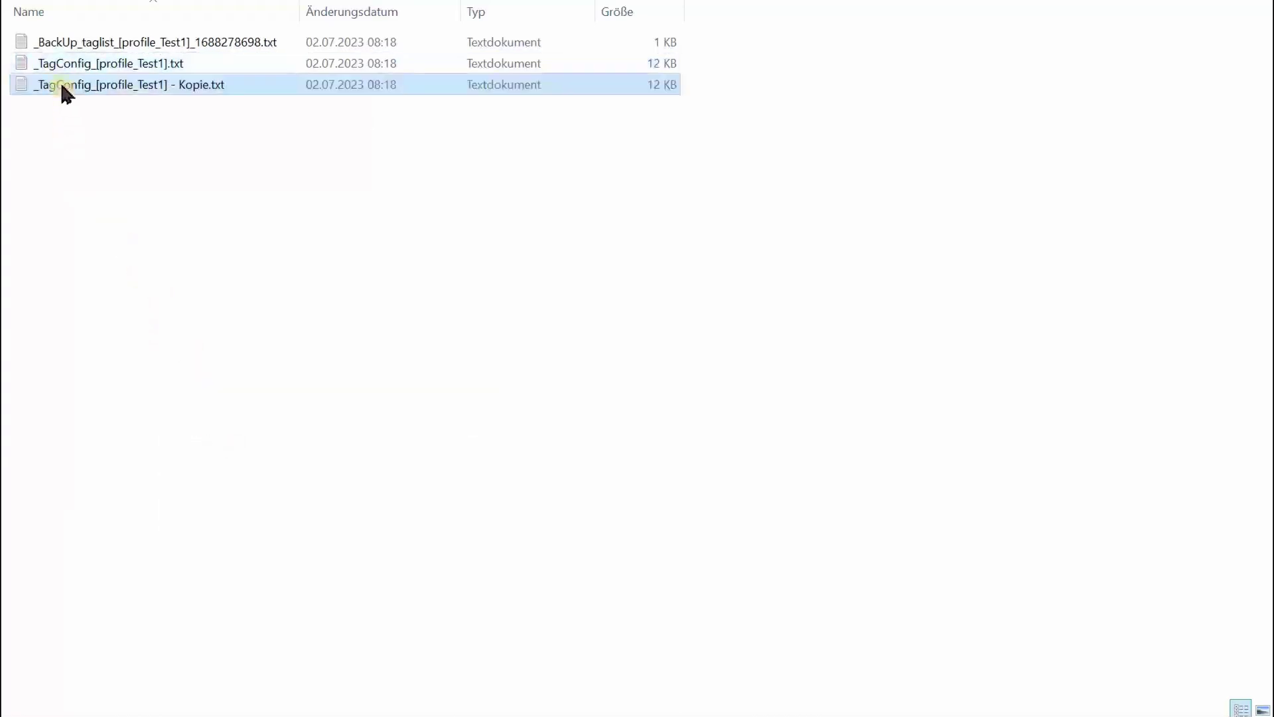
Step: Rename the copied rule file as x_TagConfig_[profile_Test1]_2023_07_02.txt
click(54, 84)
key(Home)
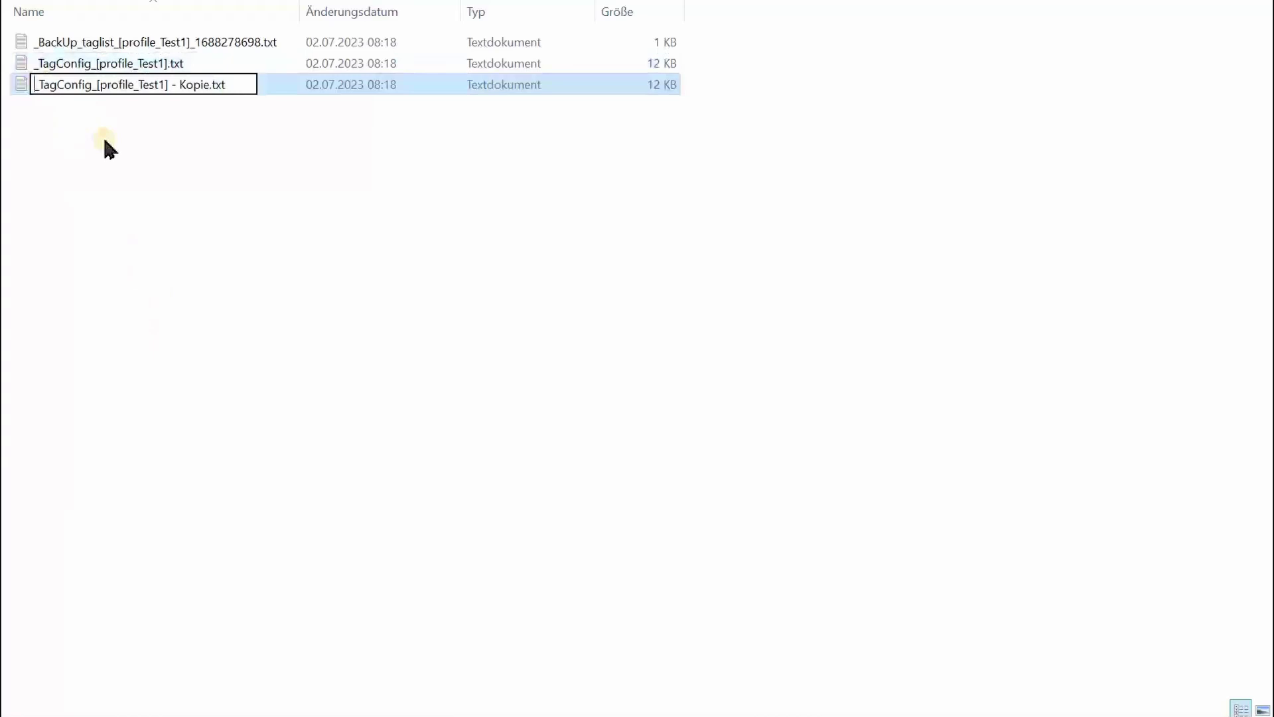
text(X)
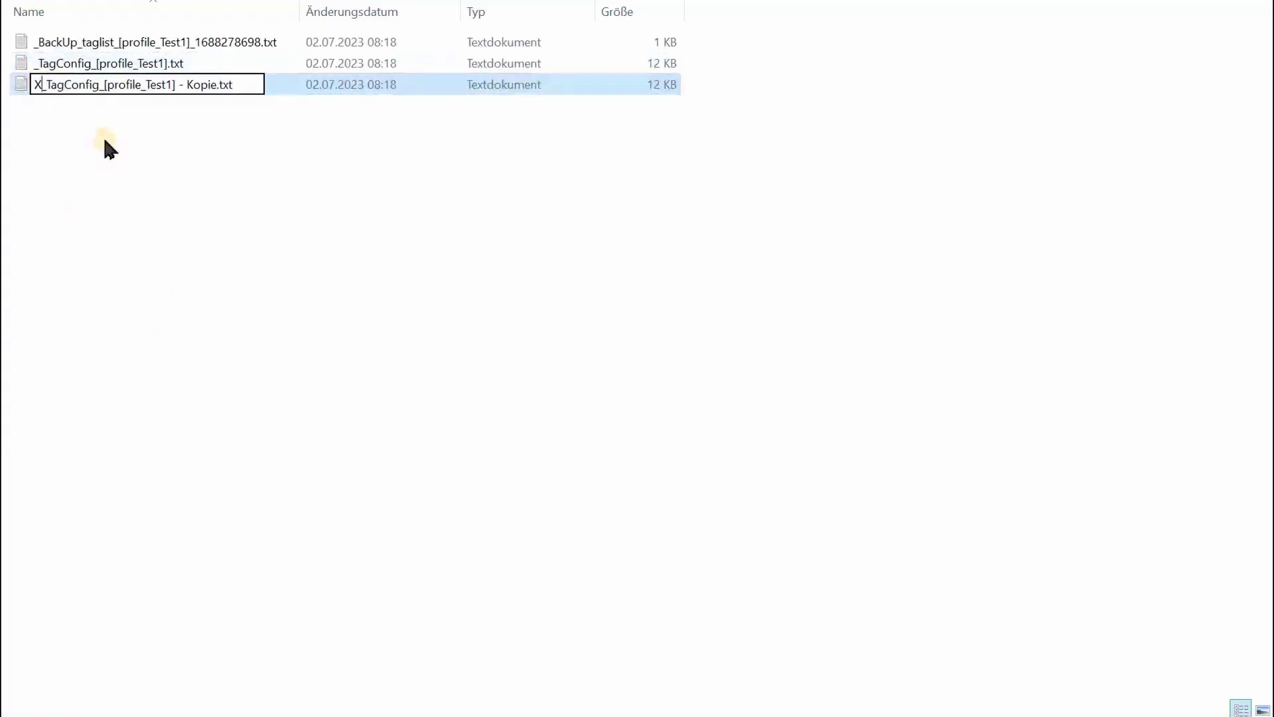
key(BackSpace)
text(x)
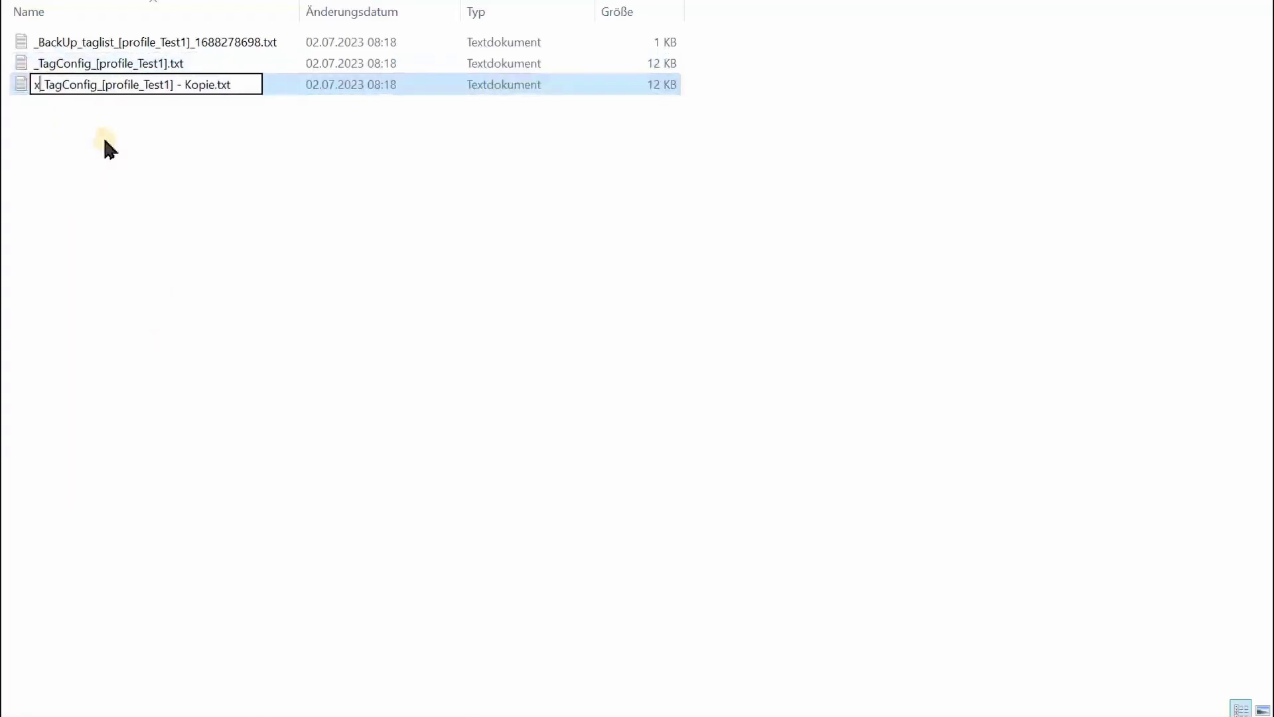
drag(177, 87, 213, 128)
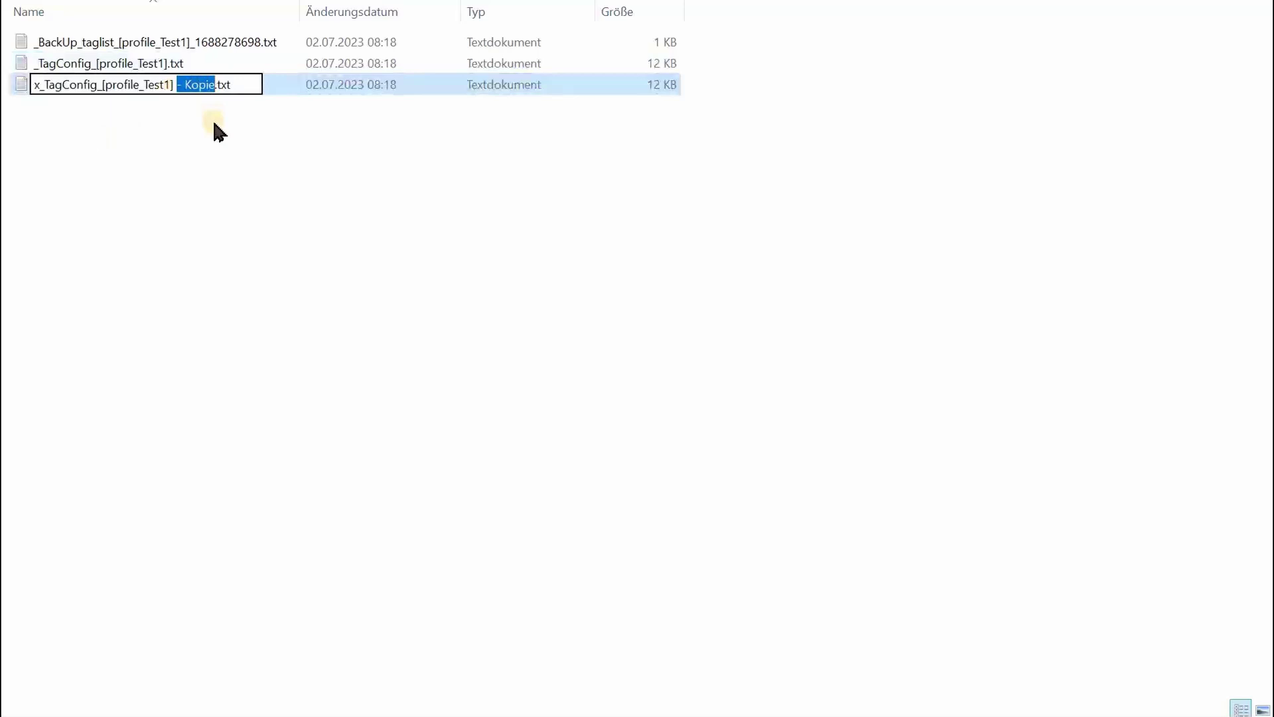
key(BackSpace)
text(_202)
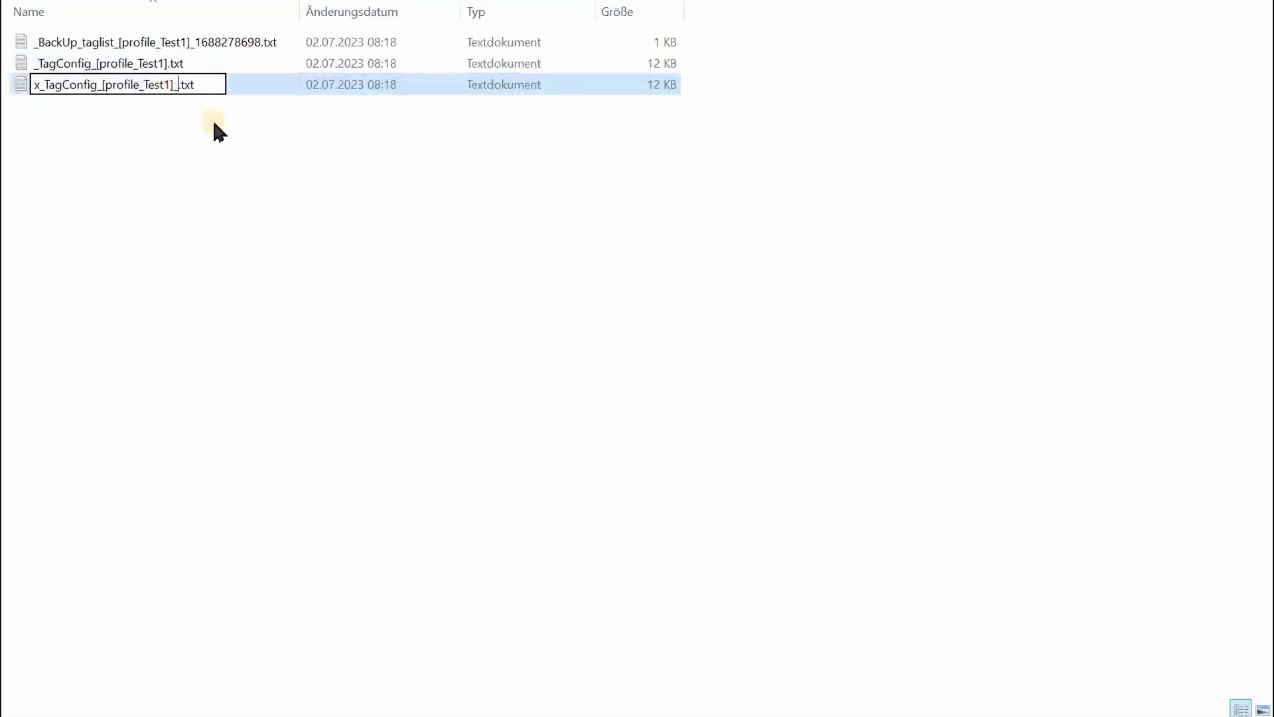
text(3_07)
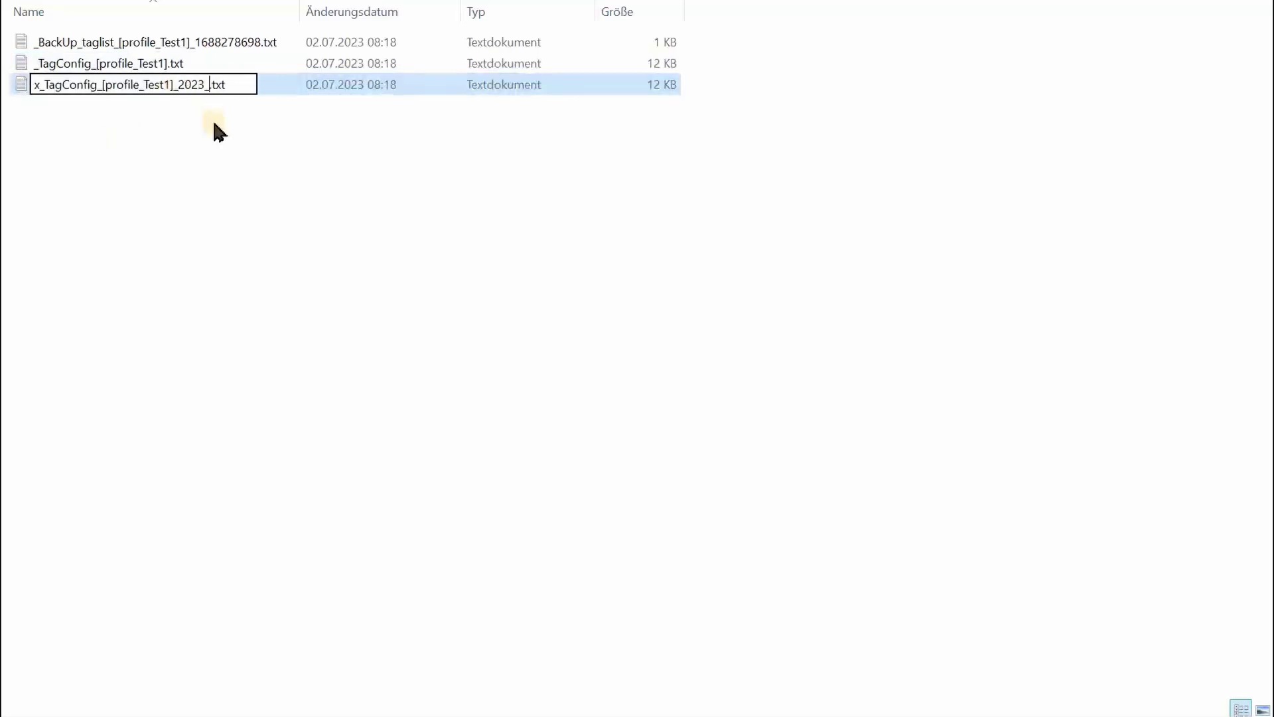
text(_02)
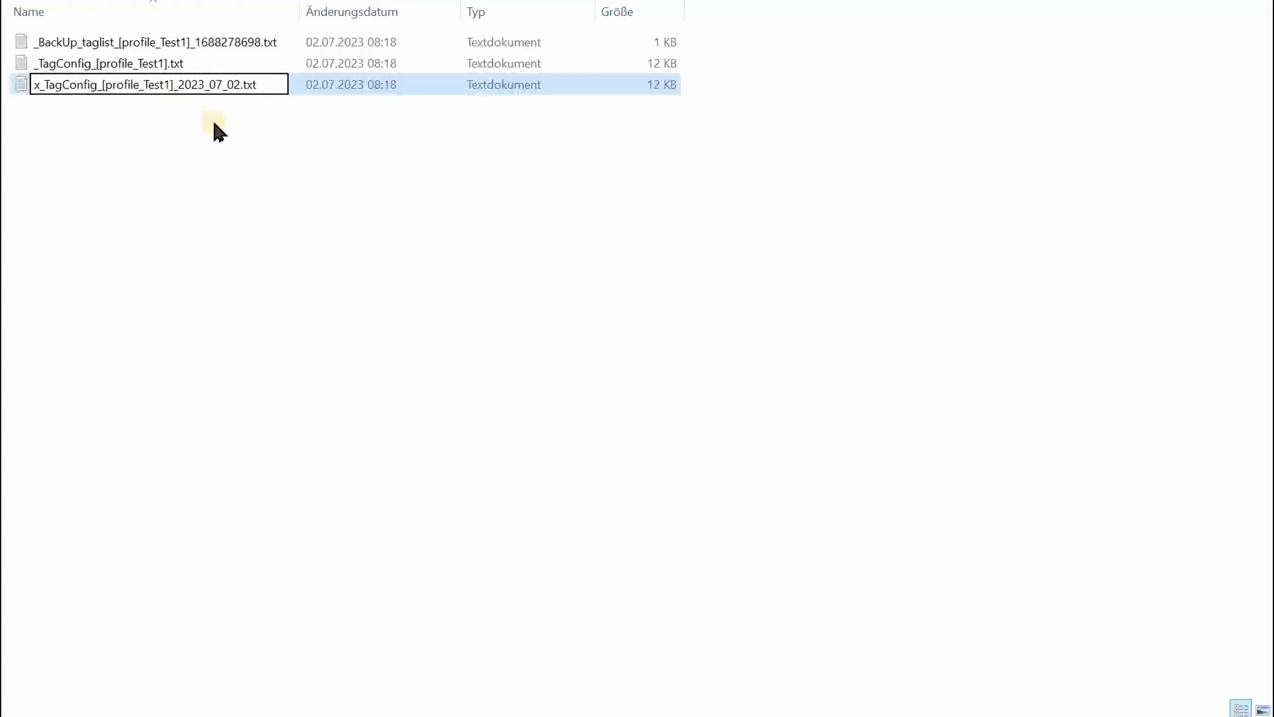
click(219, 133)
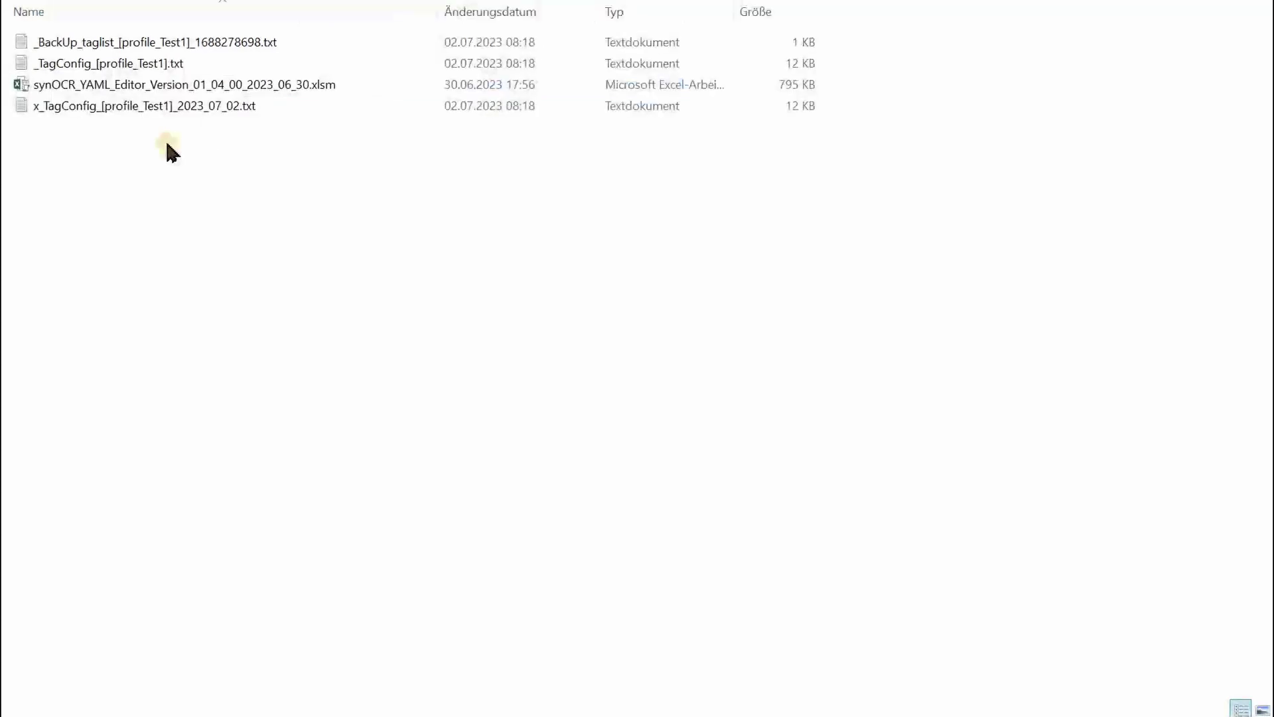